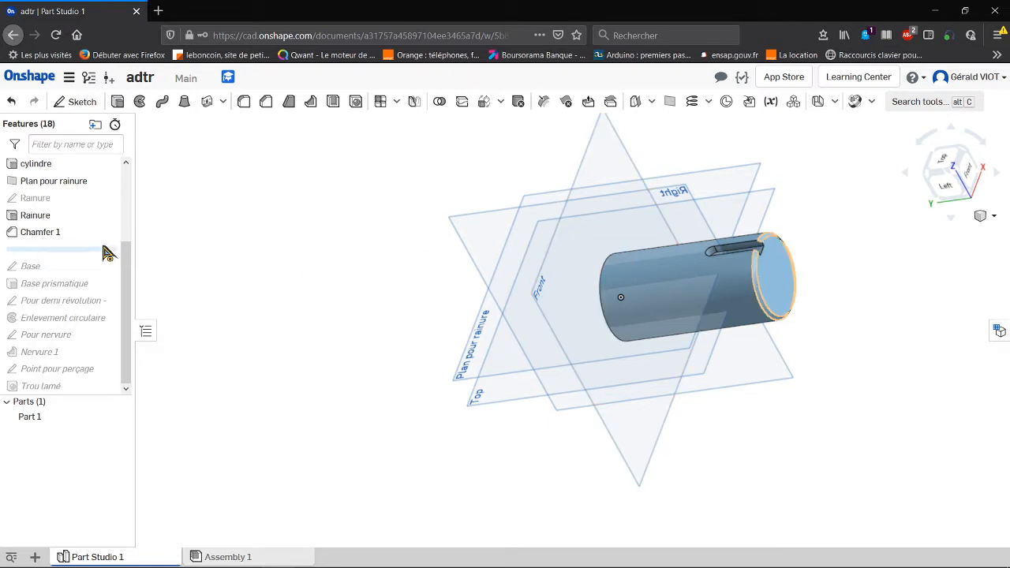
# Roll the feature history forward to include the Base sketch and open that sketch to review its dimensions.
pyautogui.moveTo(102, 271); pyautogui.dragTo(106, 268)
pyautogui.moveTo(188, 232); pyautogui.dragTo(239, 288, button='right')
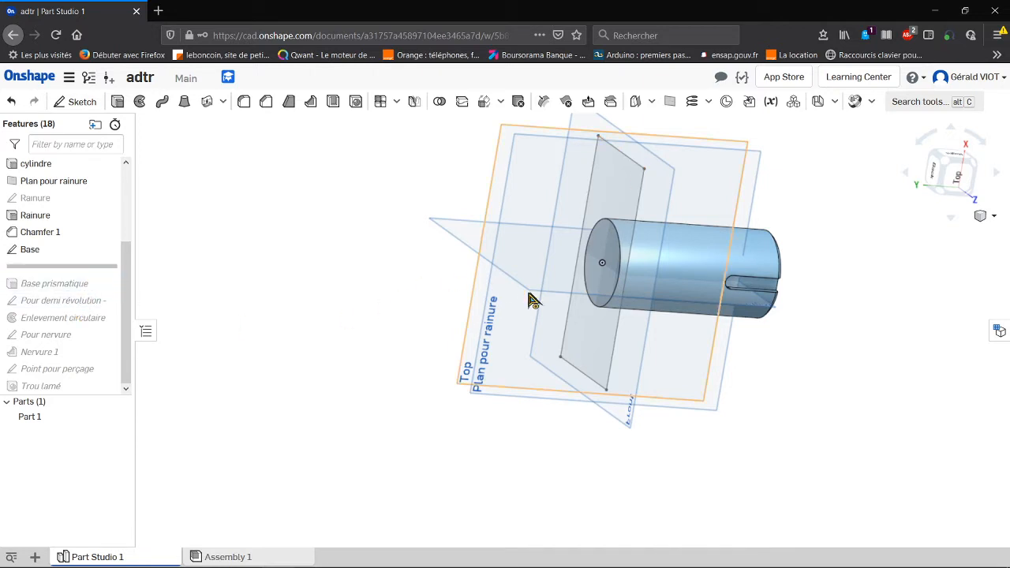
pyautogui.rightClick(66, 254)
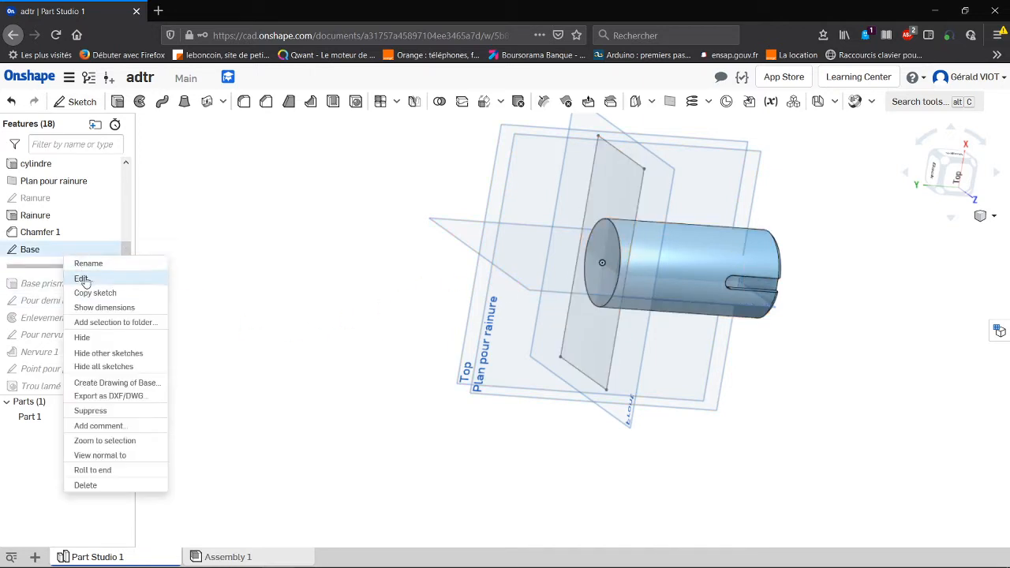
pyautogui.click(82, 280)
pyautogui.press('n')
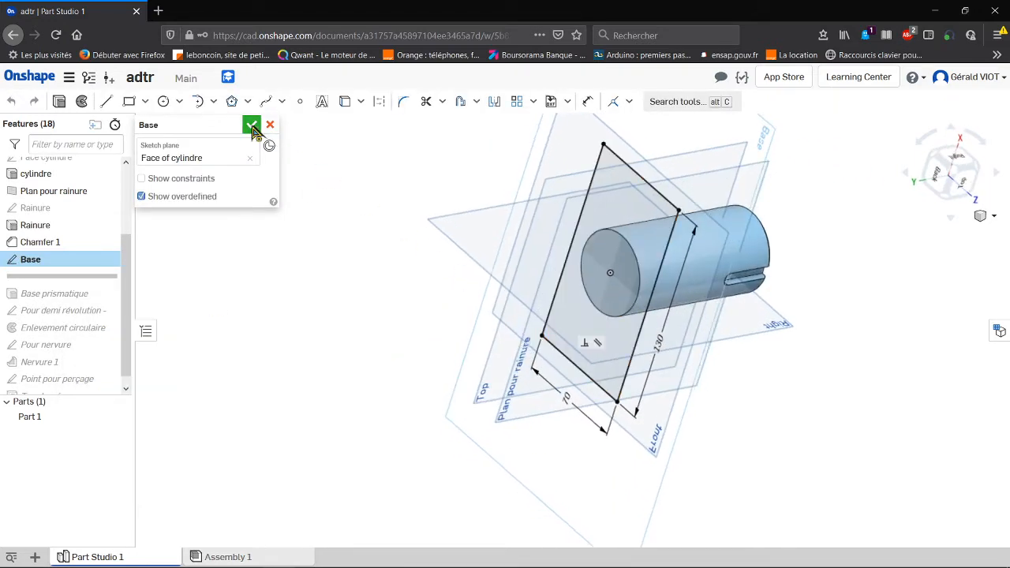
pyautogui.click(251, 126)
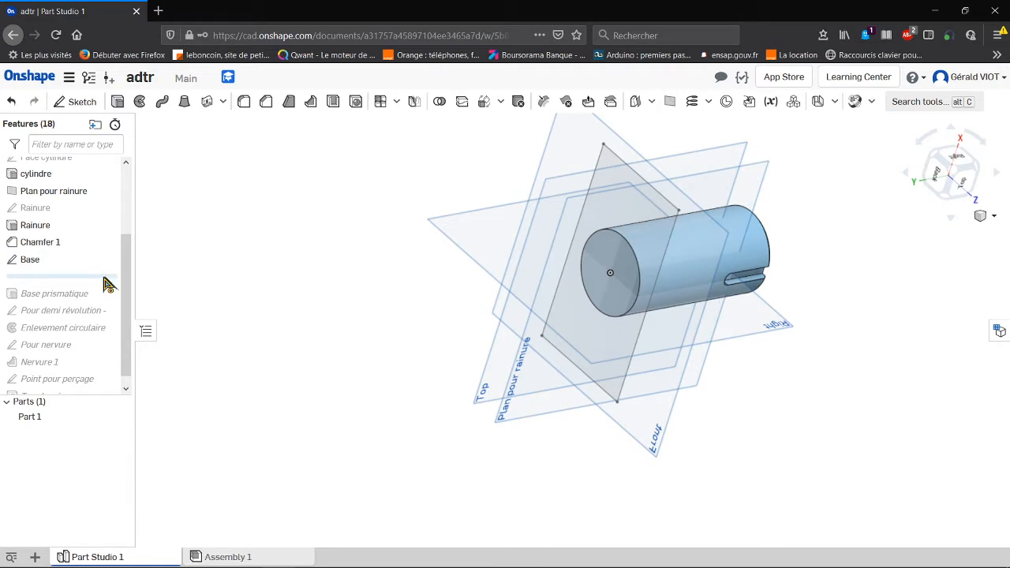
# Roll the feature history forward to include Base prismatique and inspect the extruded block from several angles.
pyautogui.moveTo(108, 284); pyautogui.dragTo(109, 308)
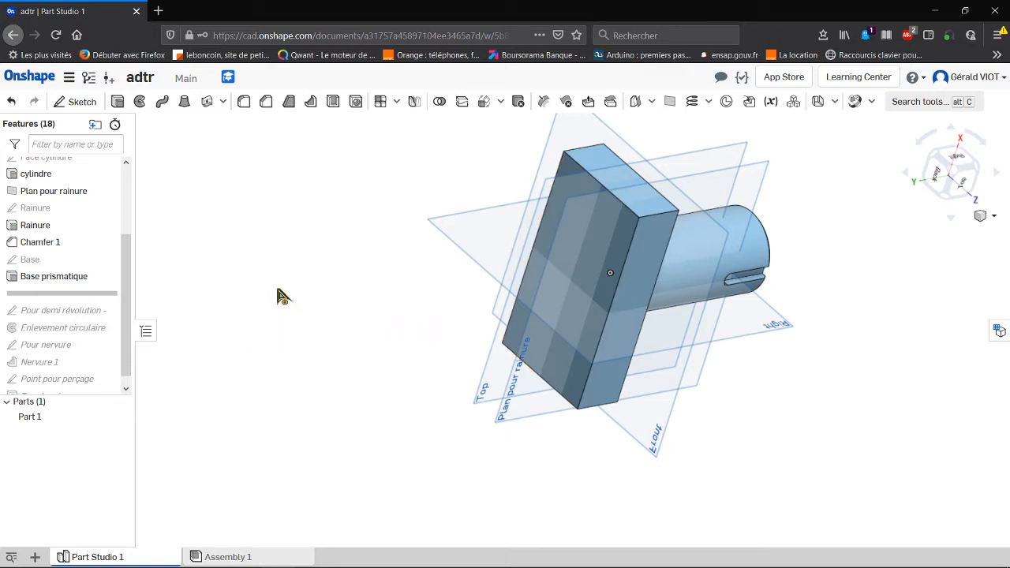
pyautogui.moveTo(397, 305); pyautogui.dragTo(346, 292, button='right')
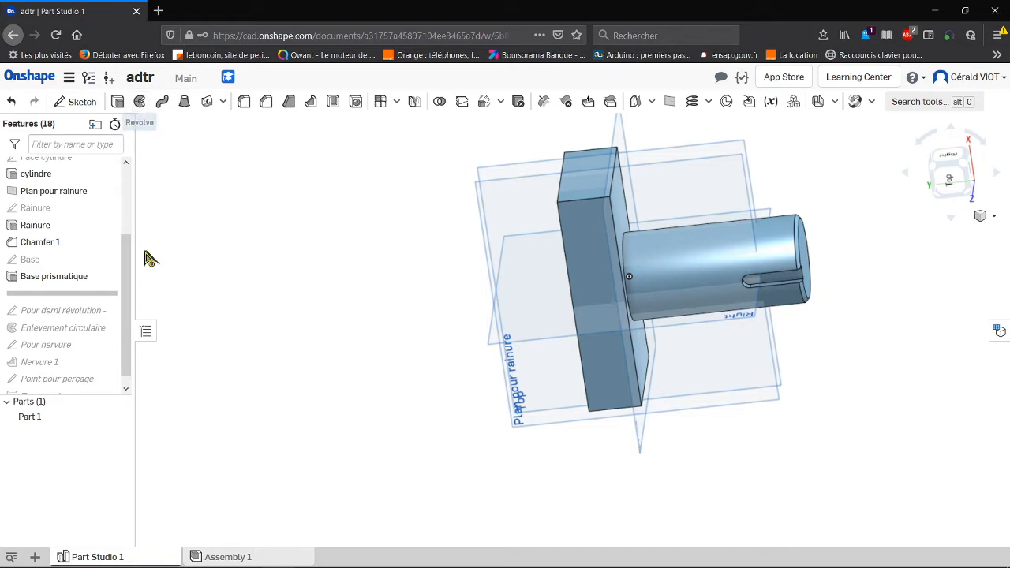
pyautogui.moveTo(390, 310)
pyautogui.mouseDown(button='right')
pyautogui.moveTo(356, 325)
pyautogui.moveTo(322, 279)
pyautogui.moveTo(388, 305)
pyautogui.moveTo(402, 329)
pyautogui.moveTo(373, 310)
pyautogui.mouseUp(button='right')
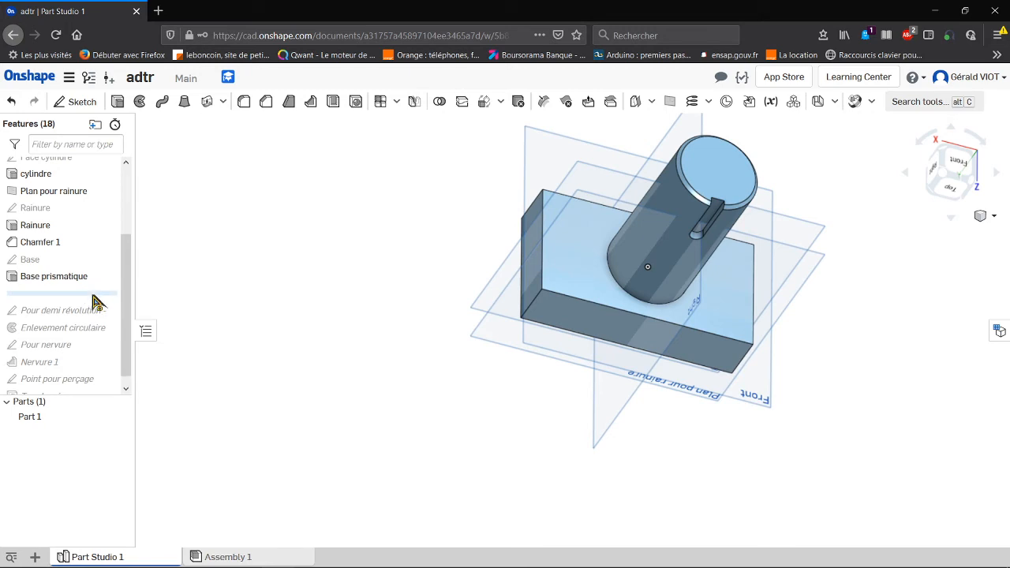
# Roll the history forward to include the Pour demi révolution sketch and open it to review the rectangle on the block's end face.
pyautogui.moveTo(93, 305); pyautogui.dragTo(102, 319)
pyautogui.moveTo(322, 275); pyautogui.dragTo(371, 285, button='right')
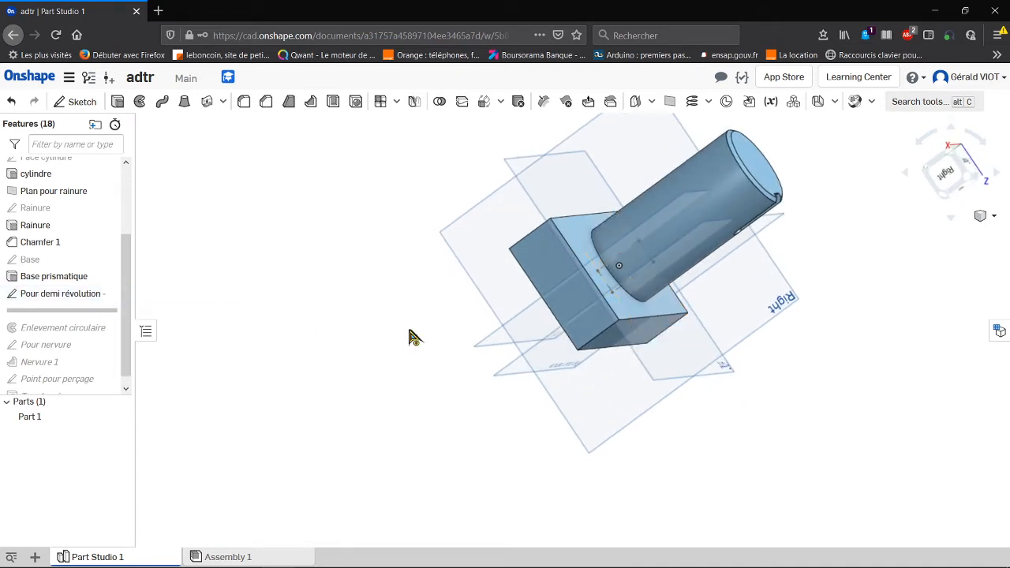
pyautogui.moveTo(408, 336); pyautogui.dragTo(290, 329, button='right')
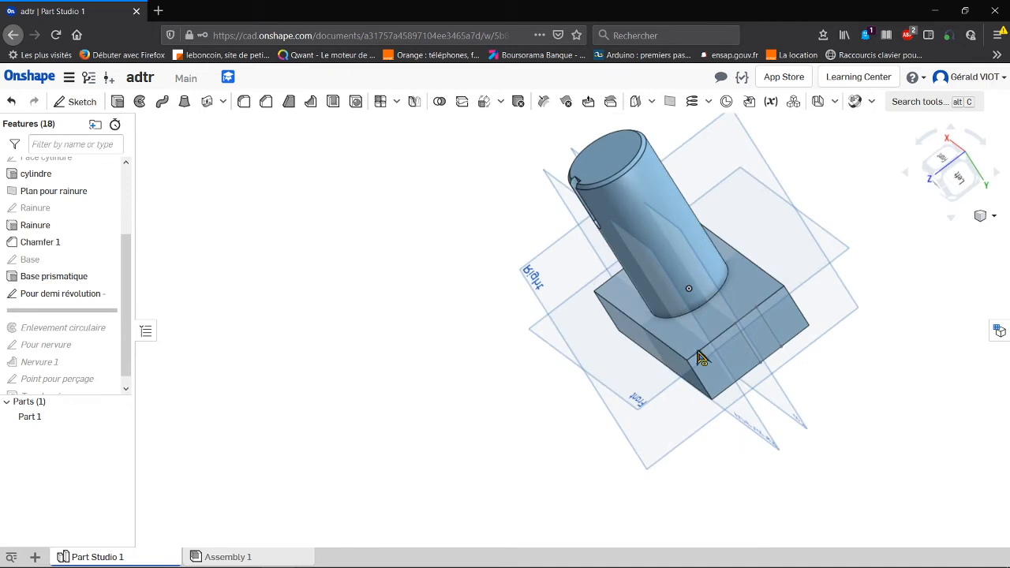
pyautogui.scroll(-2, 755, 351)
pyautogui.scroll(5, 756, 350)
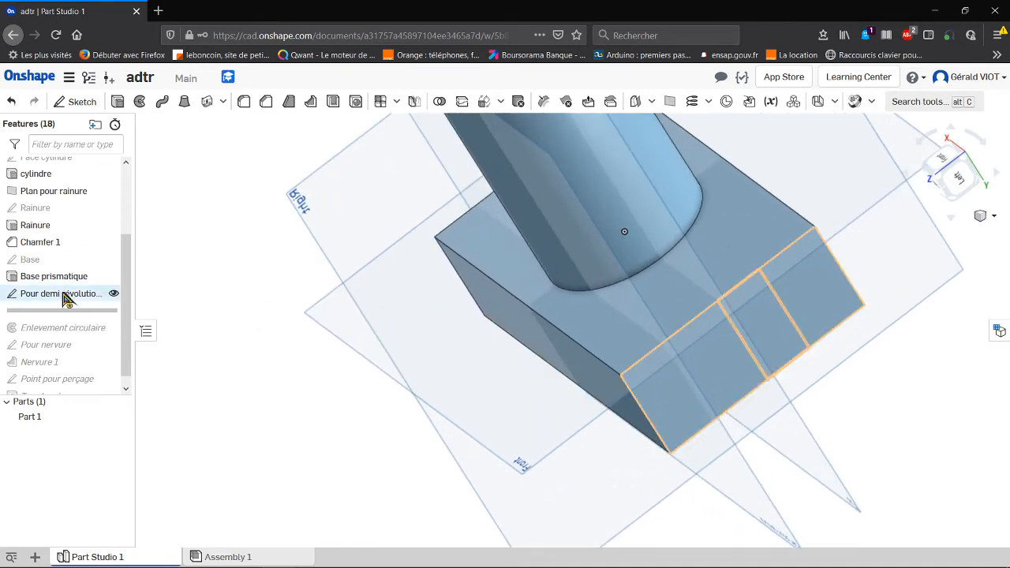
pyautogui.click(64, 297)
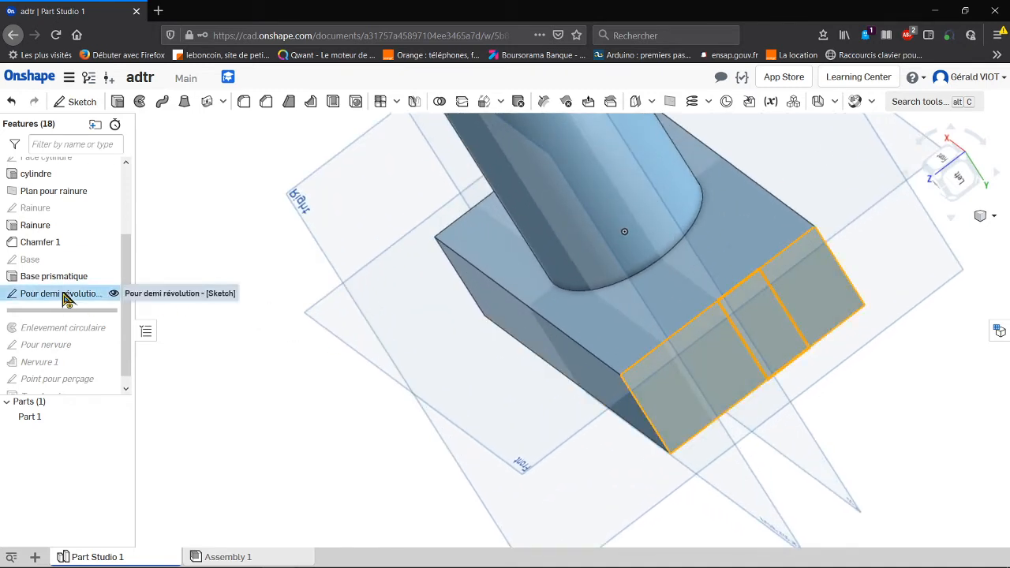
pyautogui.rightClick(64, 297)
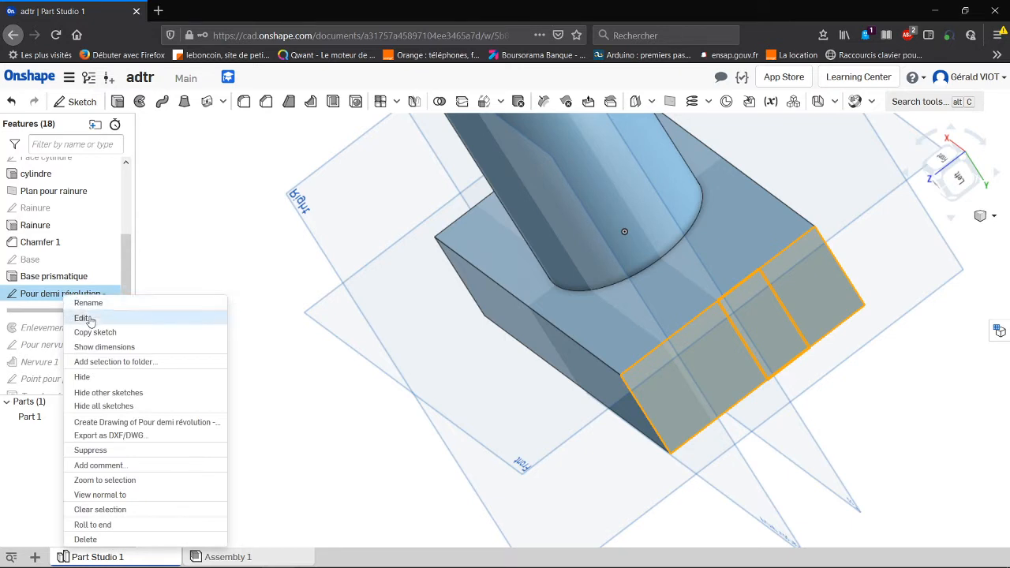
pyautogui.click(84, 318)
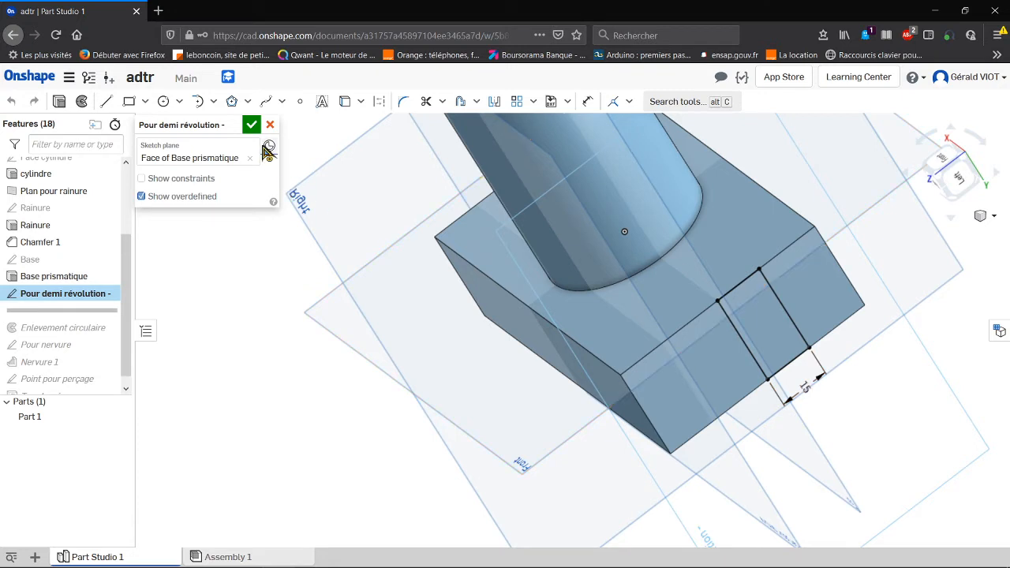
pyautogui.click(251, 125)
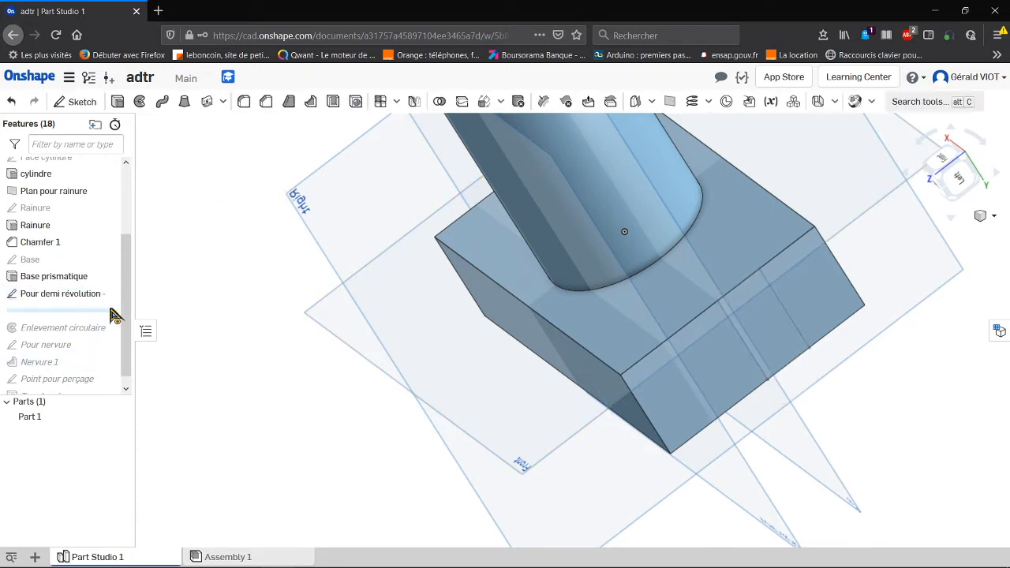
# Roll the history forward to include Enlevement circulaire and open this revolved cut to review its profile, axis and angle.
pyautogui.moveTo(102, 314); pyautogui.dragTo(41, 333)
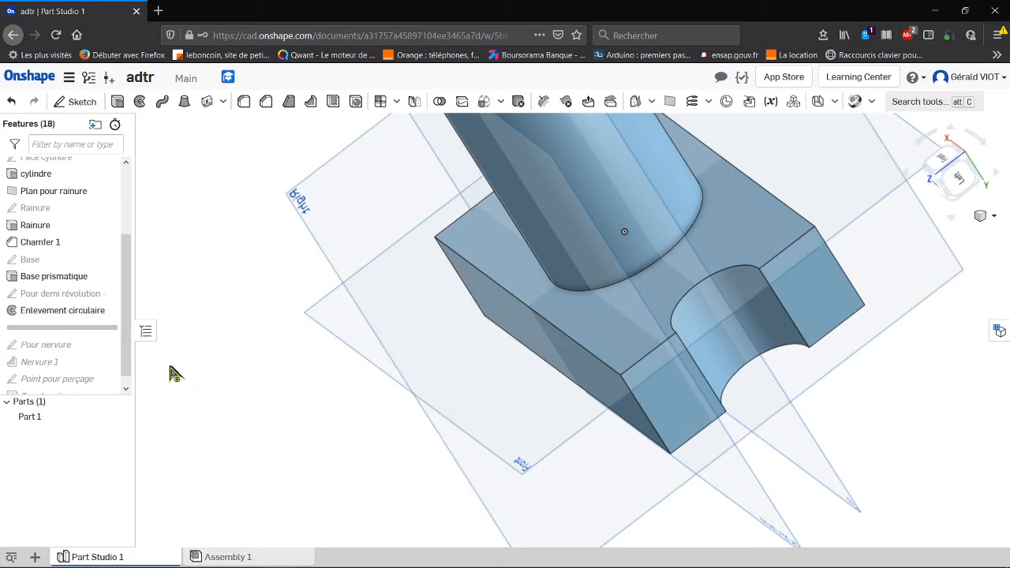
pyautogui.rightClick(52, 313)
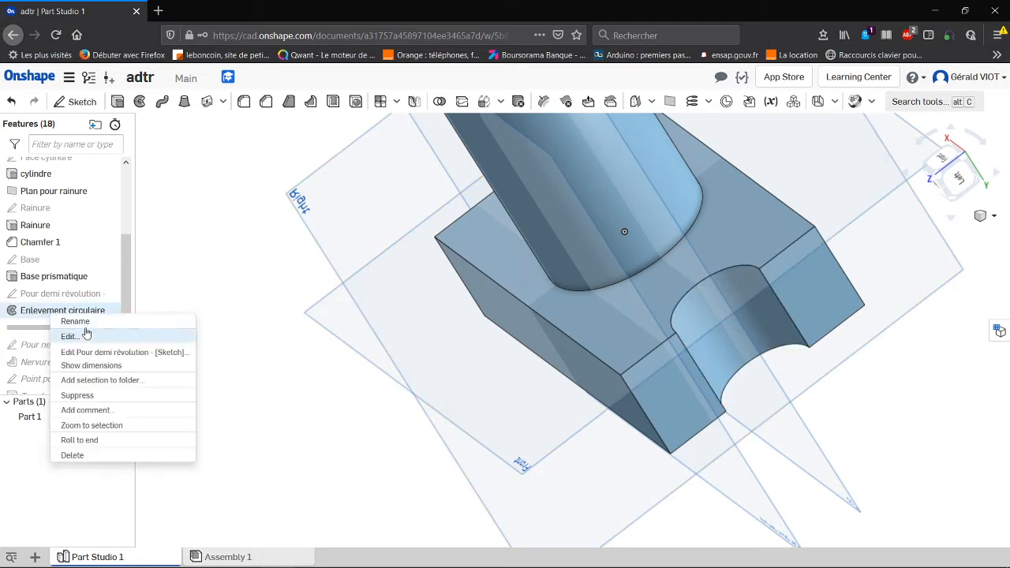
pyautogui.click(84, 339)
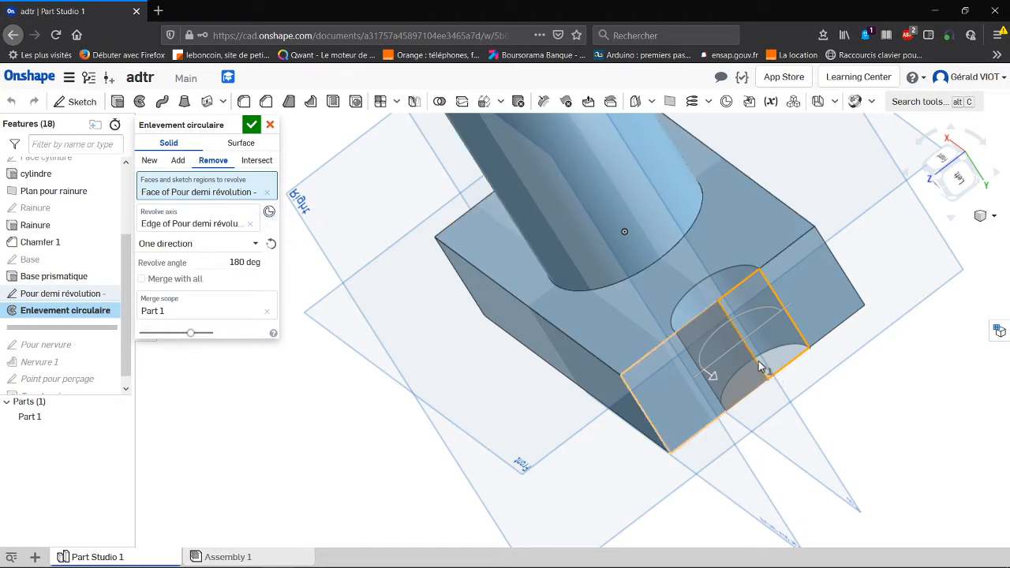
pyautogui.click(253, 126)
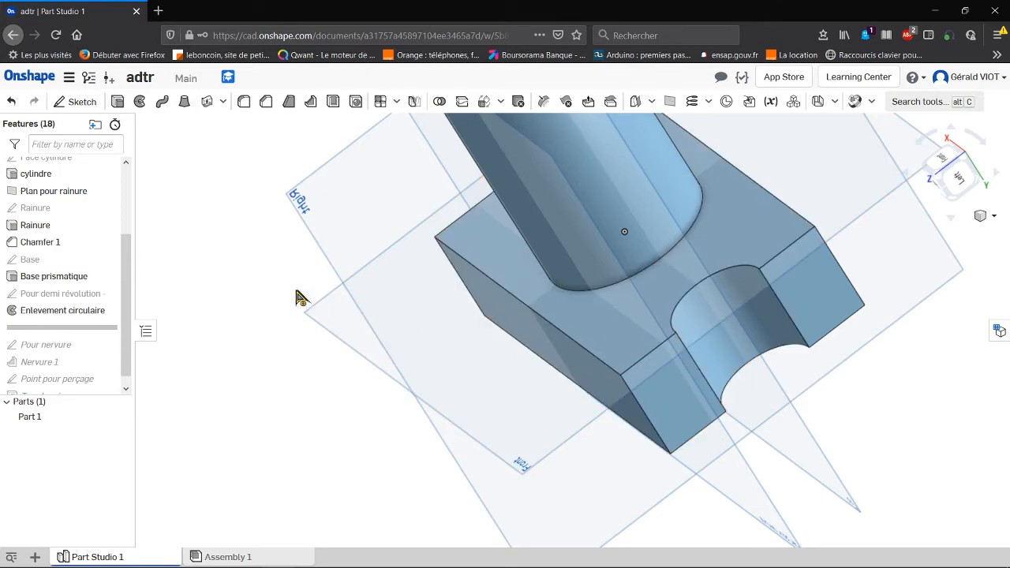
# Roll the history forward to include the Pour nervure sketch and review its dimensions viewed normal to the sketch plane.
pyautogui.moveTo(300, 293); pyautogui.dragTo(180, 351, button='right')
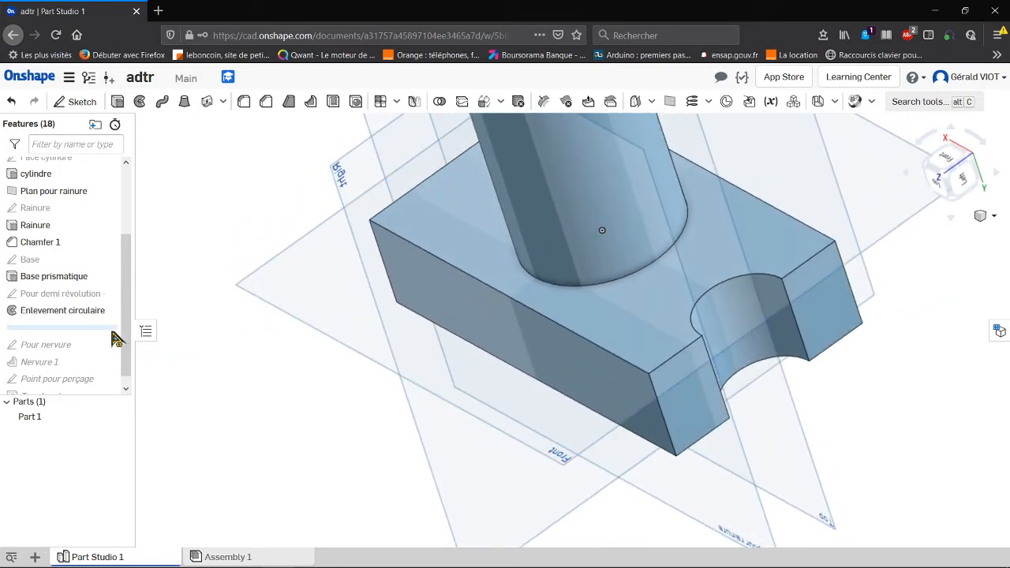
pyautogui.scroll(2, 287, 335)
pyautogui.scroll(-3, 287, 336)
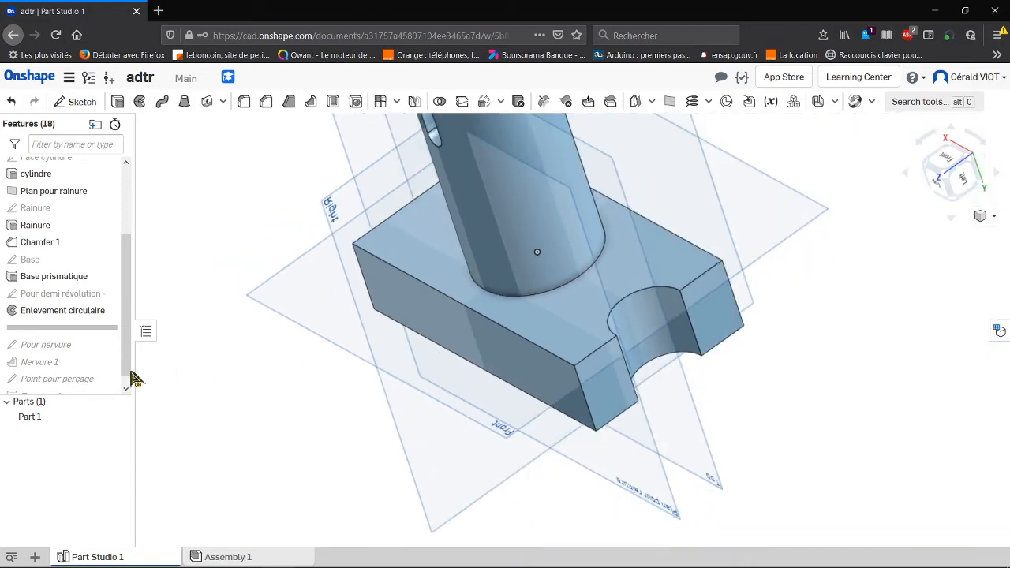
pyautogui.scroll(1, 710, 304)
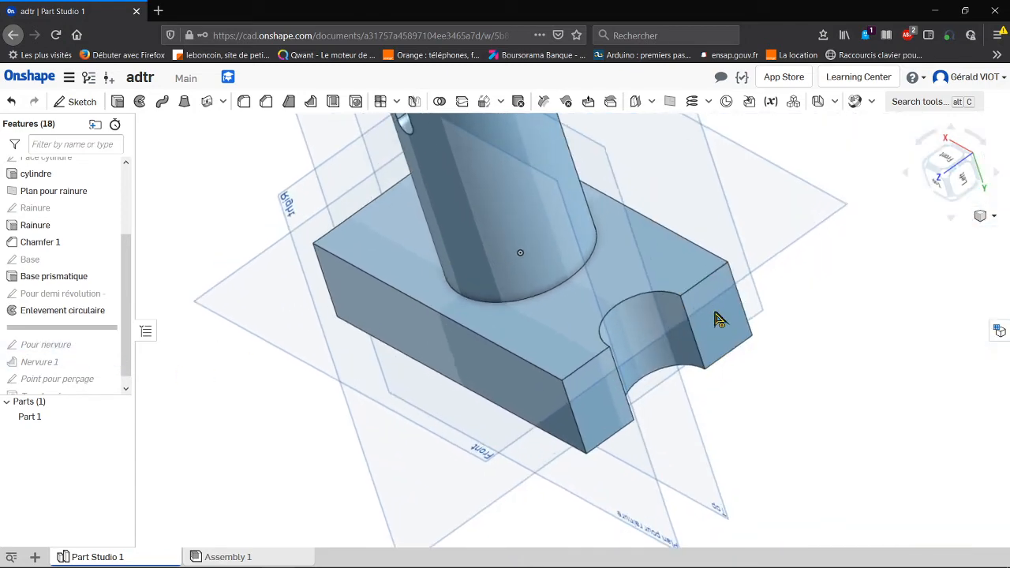
pyautogui.moveTo(711, 304); pyautogui.dragTo(824, 403, button='middle')
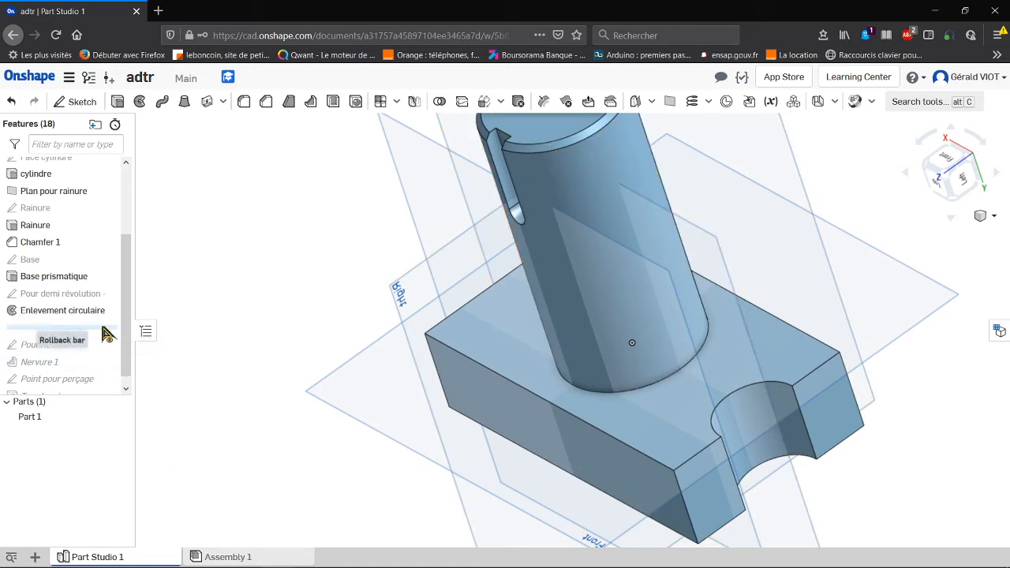
pyautogui.moveTo(102, 326); pyautogui.dragTo(114, 357)
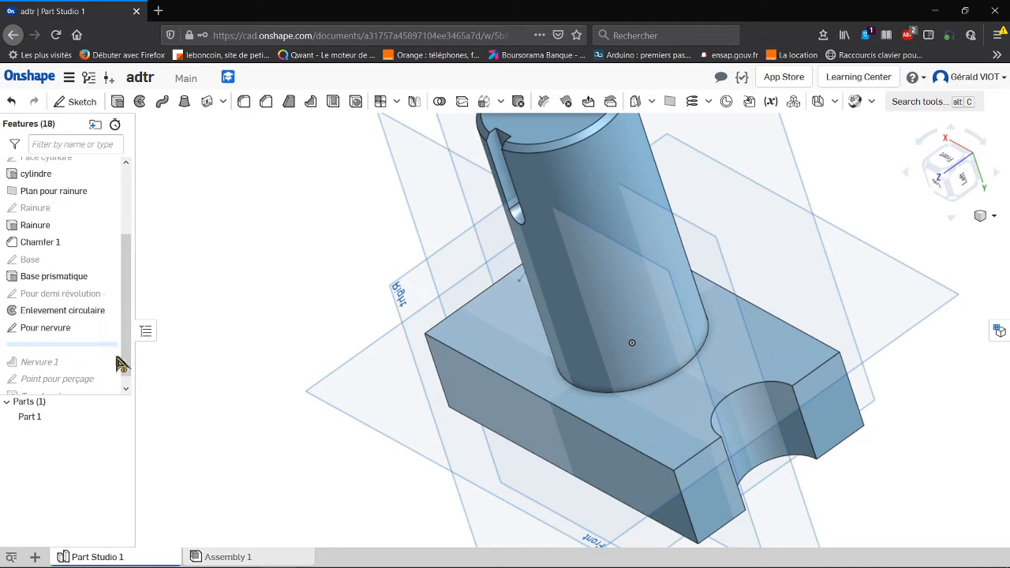
pyautogui.moveTo(559, 408)
pyautogui.mouseDown(button='right')
pyautogui.moveTo(595, 407)
pyautogui.moveTo(604, 439)
pyautogui.mouseUp(button='right')
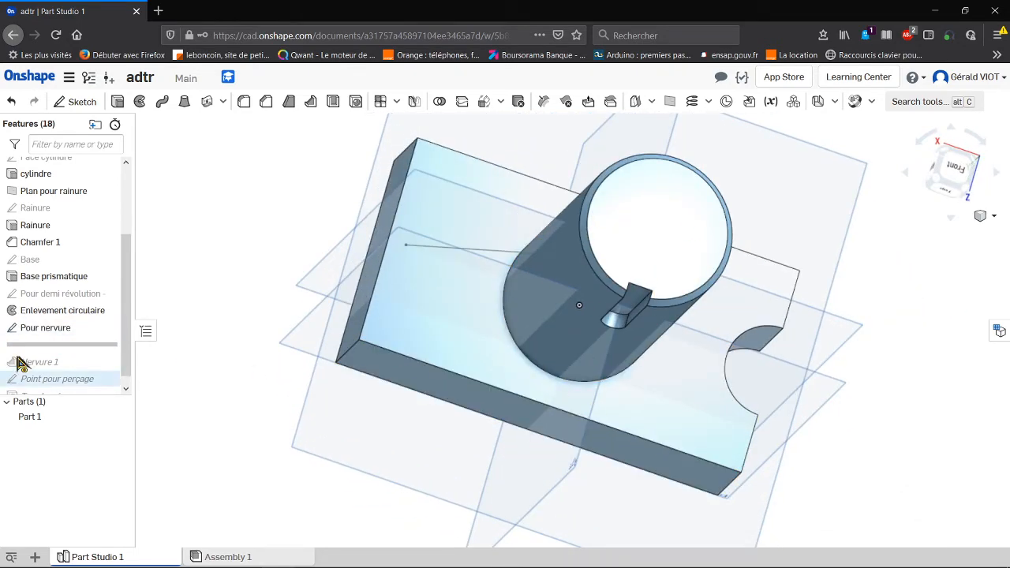
pyautogui.rightClick(43, 335)
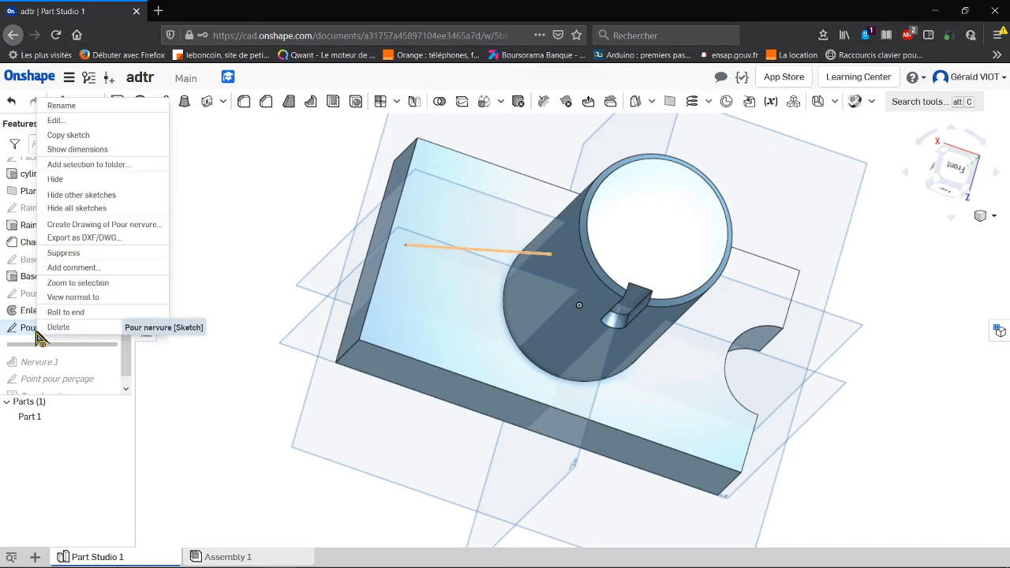
pyautogui.click(71, 123)
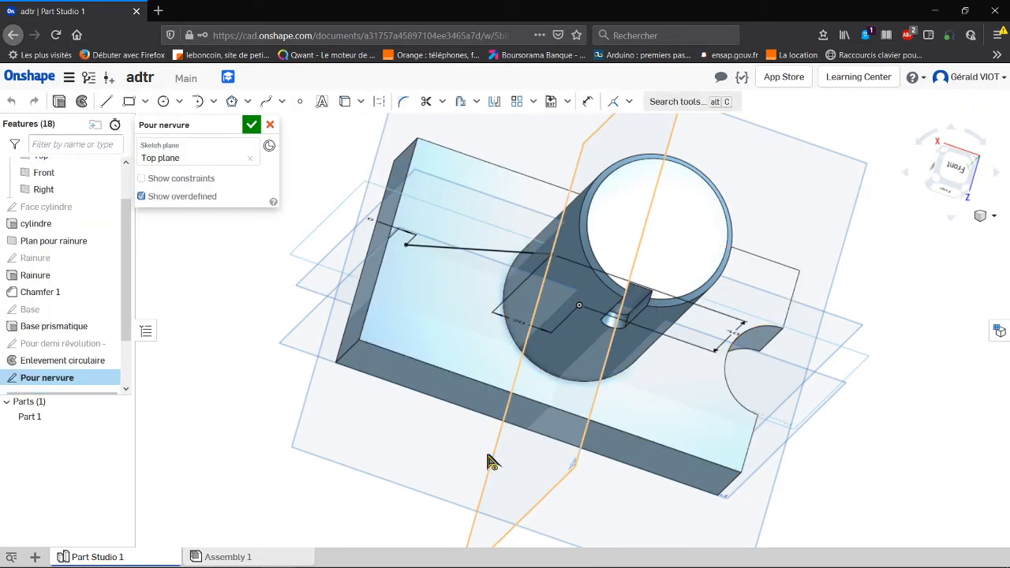
pyautogui.press('n')
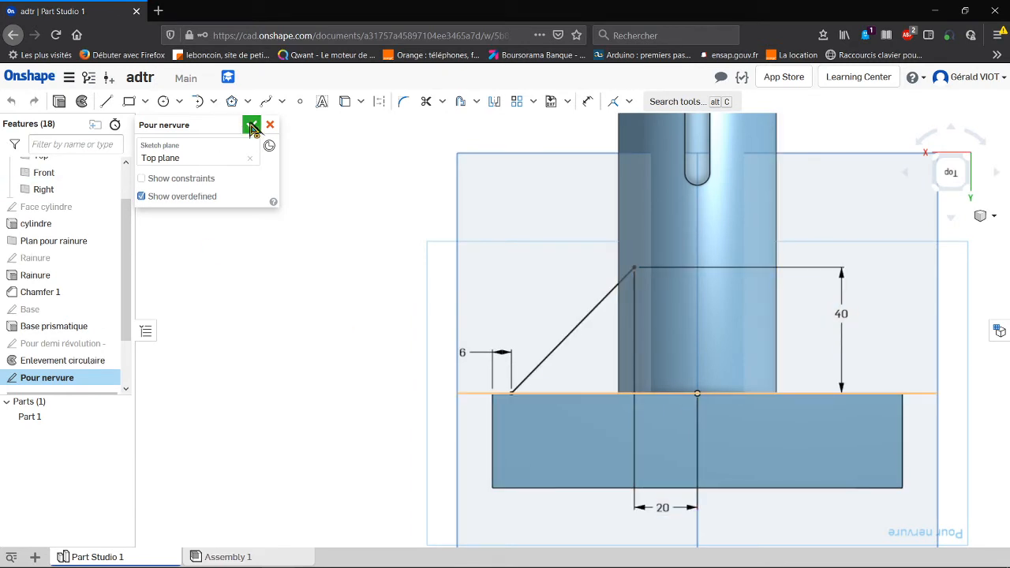
pyautogui.click(250, 126)
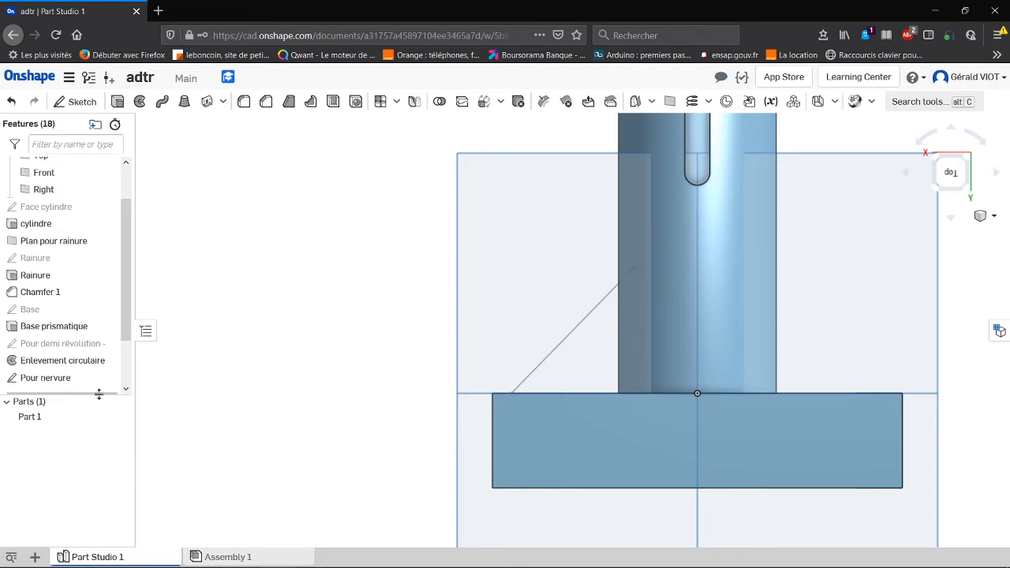
# Roll the feature history forward to include the rib feature Nervure 1.
pyautogui.moveTo(99, 395)
pyautogui.mouseDown()
pyautogui.moveTo(98, 406)
pyautogui.moveTo(106, 397)
pyautogui.mouseUp()
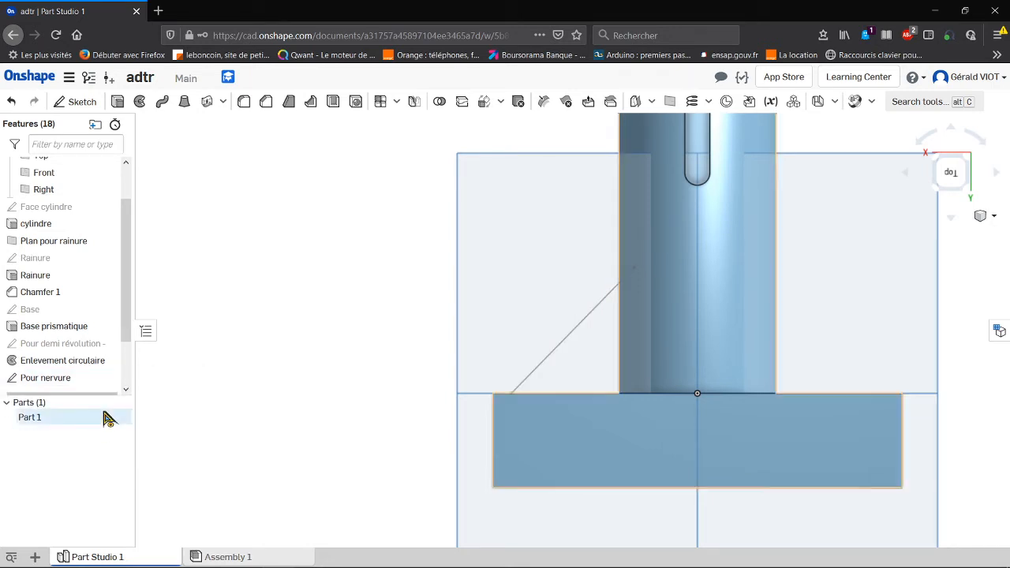
pyautogui.moveTo(129, 330)
pyautogui.mouseDown()
pyautogui.moveTo(132, 376)
pyautogui.moveTo(89, 359)
pyautogui.mouseUp()
pyautogui.rightClick(315, 337)
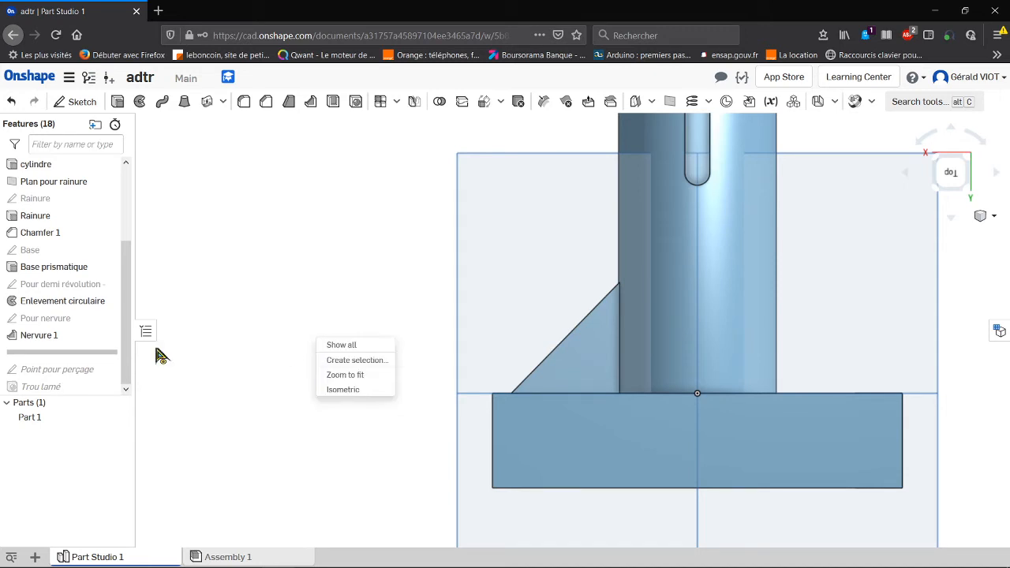
# Open the rib feature Nervure 1 for editing and examine its sketch profile, thickness and orientation in a 3D view.
pyautogui.rightClick(39, 340)
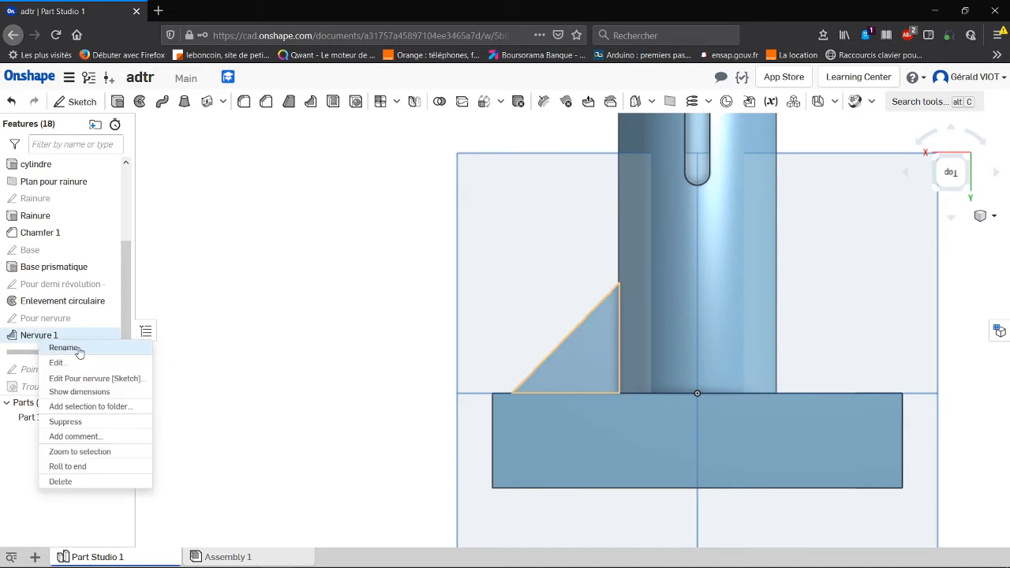
pyautogui.click(60, 361)
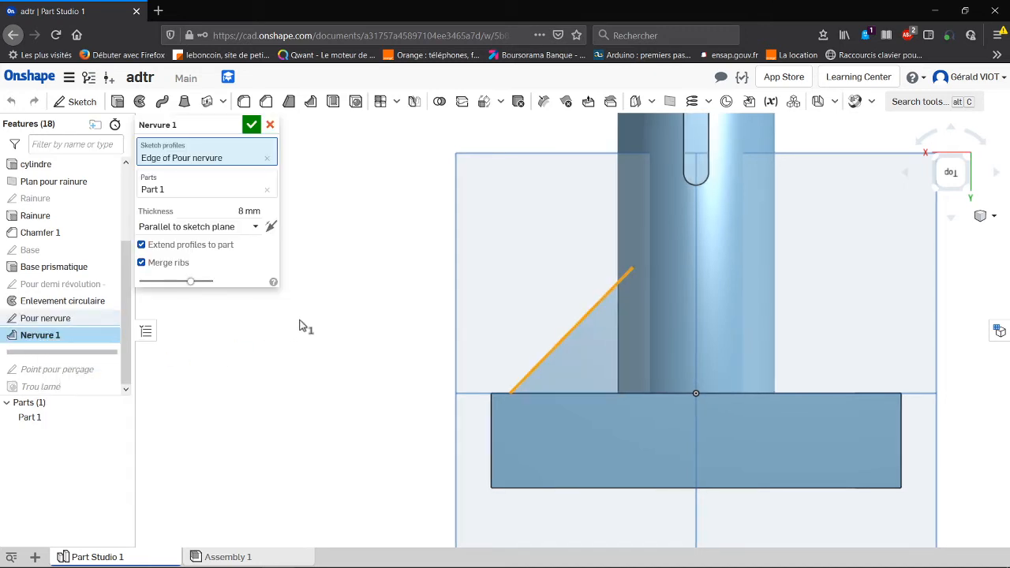
pyautogui.moveTo(305, 330); pyautogui.dragTo(342, 367, button='right')
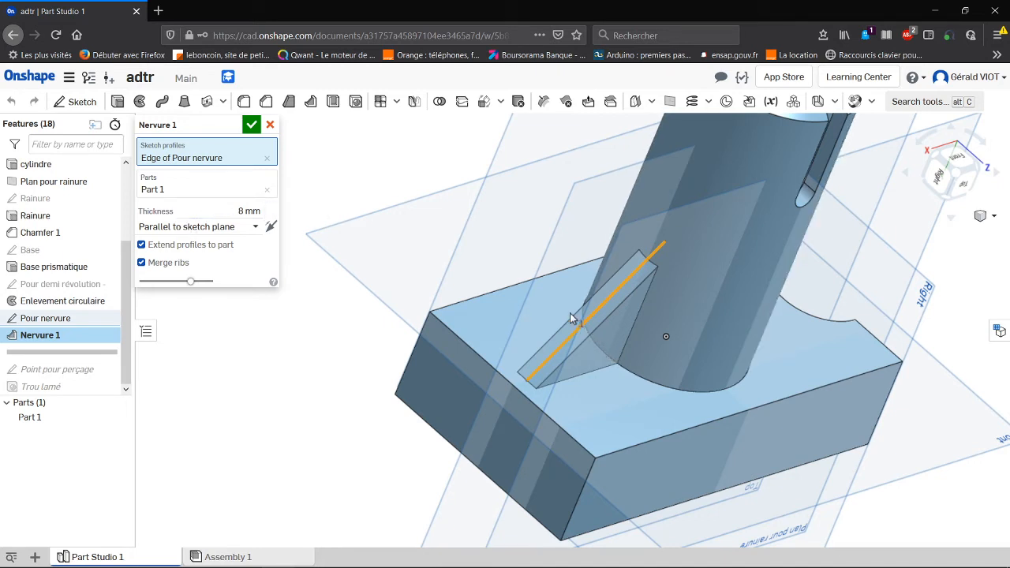
# Try the opposite material direction for the rib Nervure 1, restore the original direction and accept the feature.
pyautogui.click(273, 228)
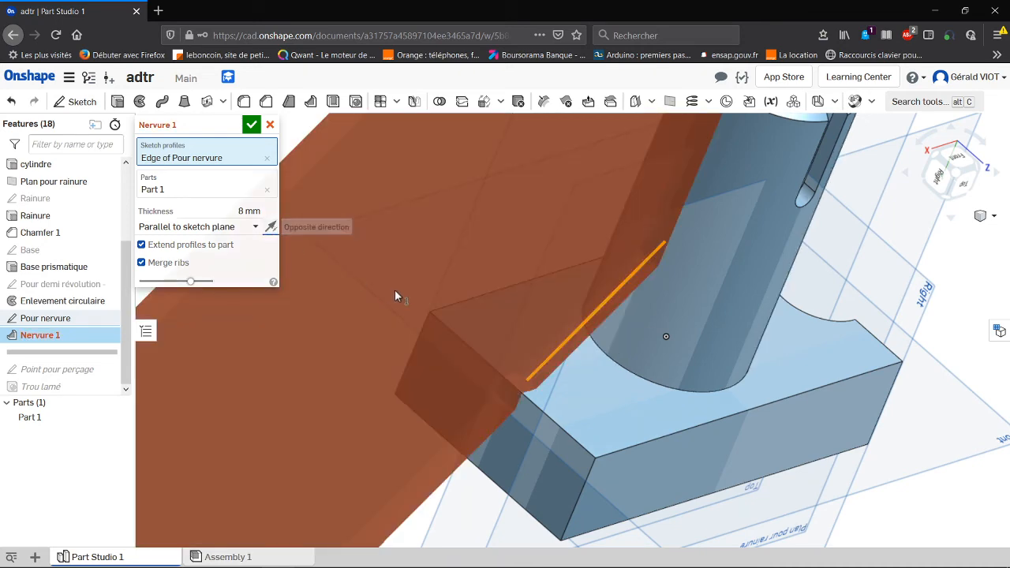
pyautogui.moveTo(410, 286); pyautogui.dragTo(383, 252, button='right')
pyautogui.scroll(-4, 384, 253)
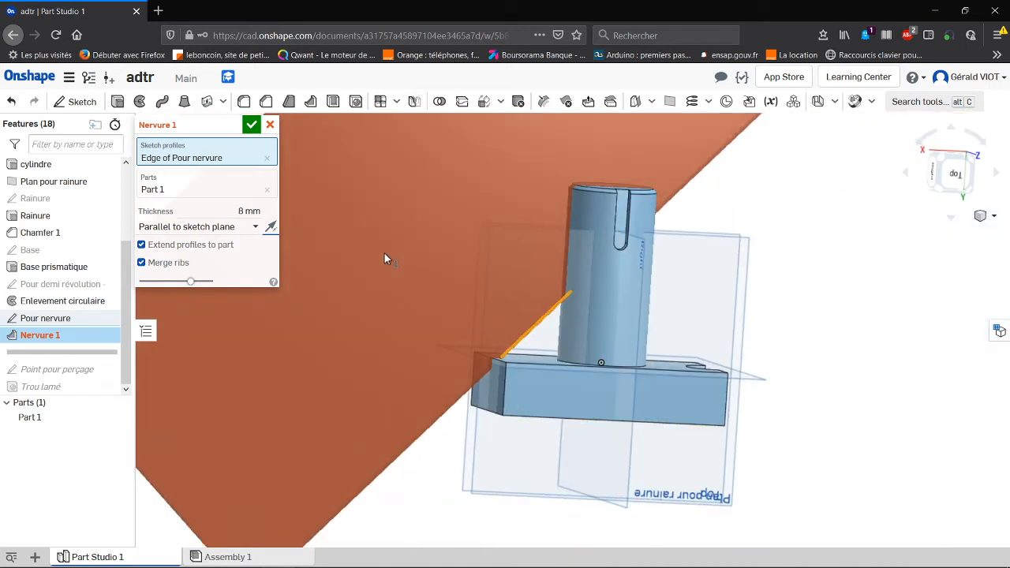
pyautogui.click(271, 228)
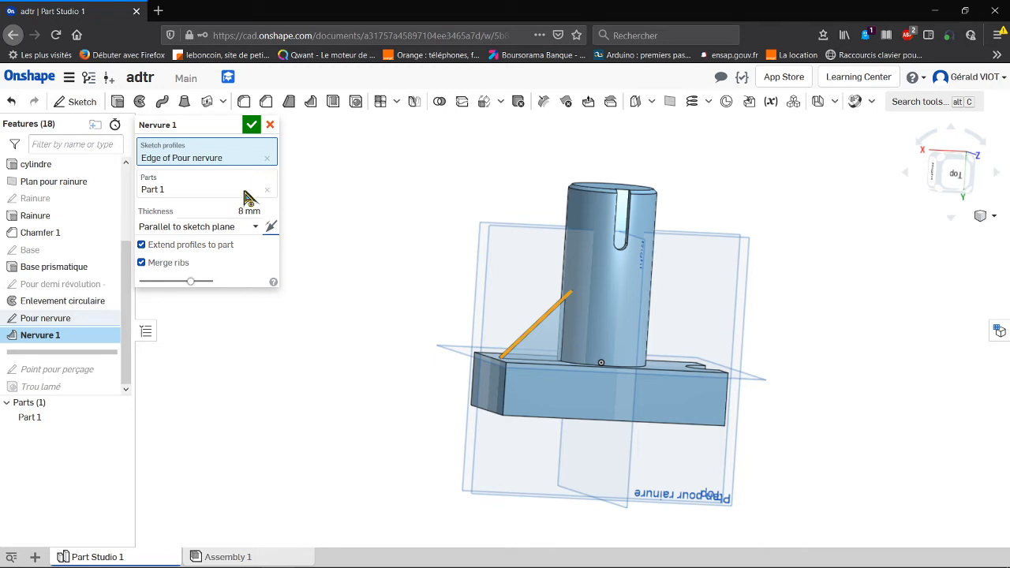
pyautogui.click(251, 127)
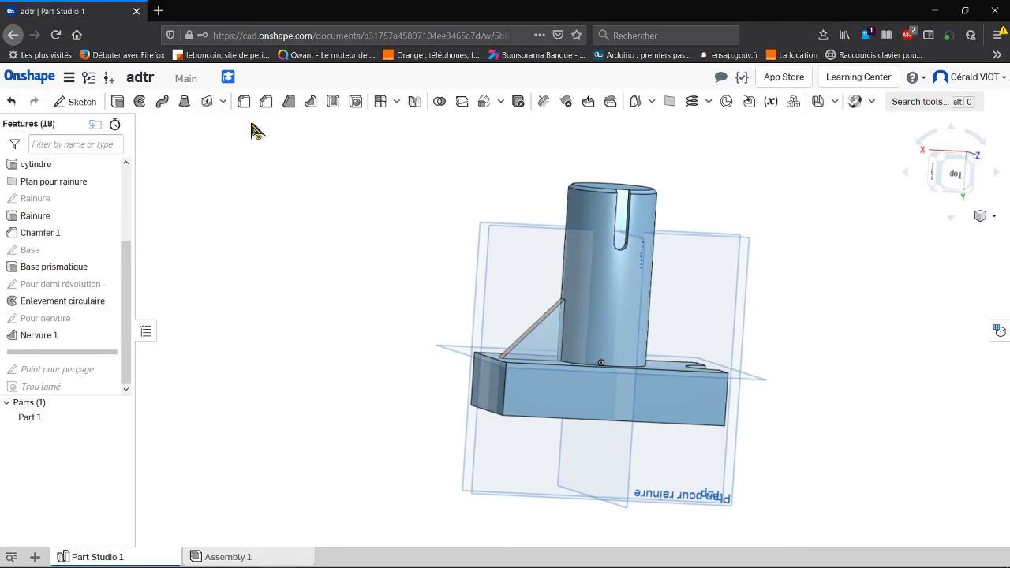
# Roll the history forward to include the Point pour perçage sketch and open it to review the hole points' dimensions normal to the plane.
pyautogui.moveTo(276, 340); pyautogui.dragTo(311, 395, button='right')
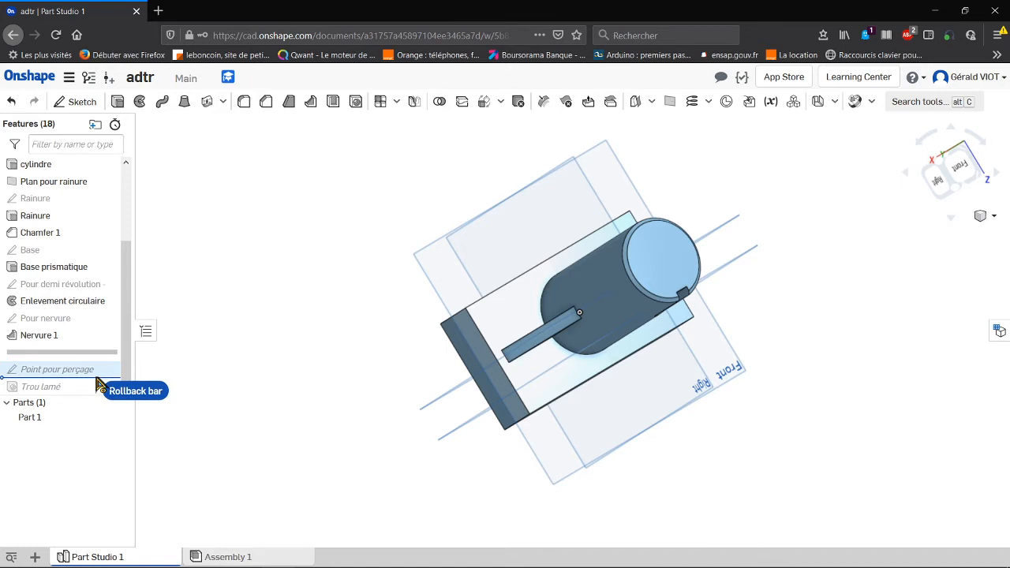
pyautogui.moveTo(99, 377); pyautogui.dragTo(90, 365)
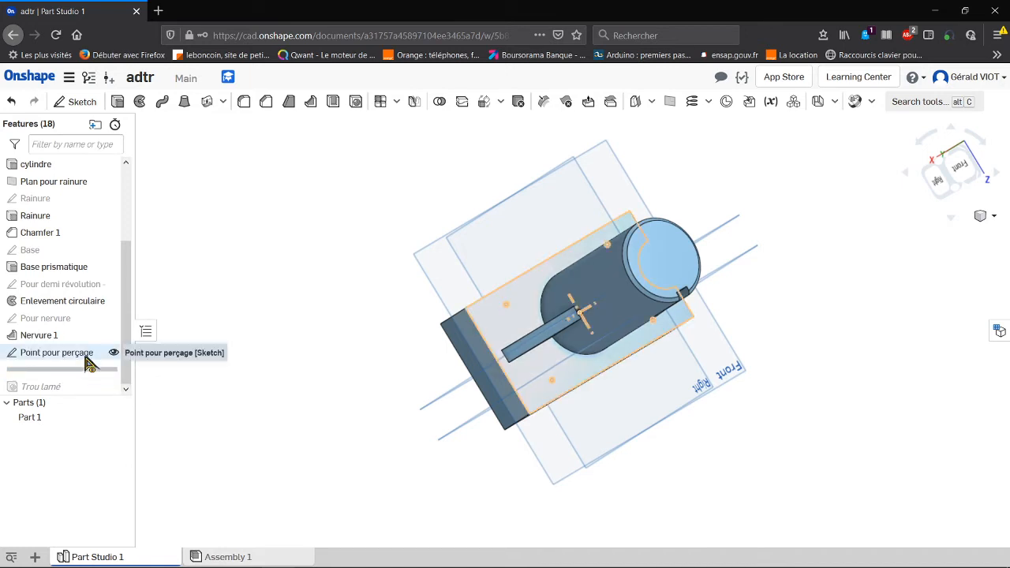
pyautogui.hotkey('shift', '7')
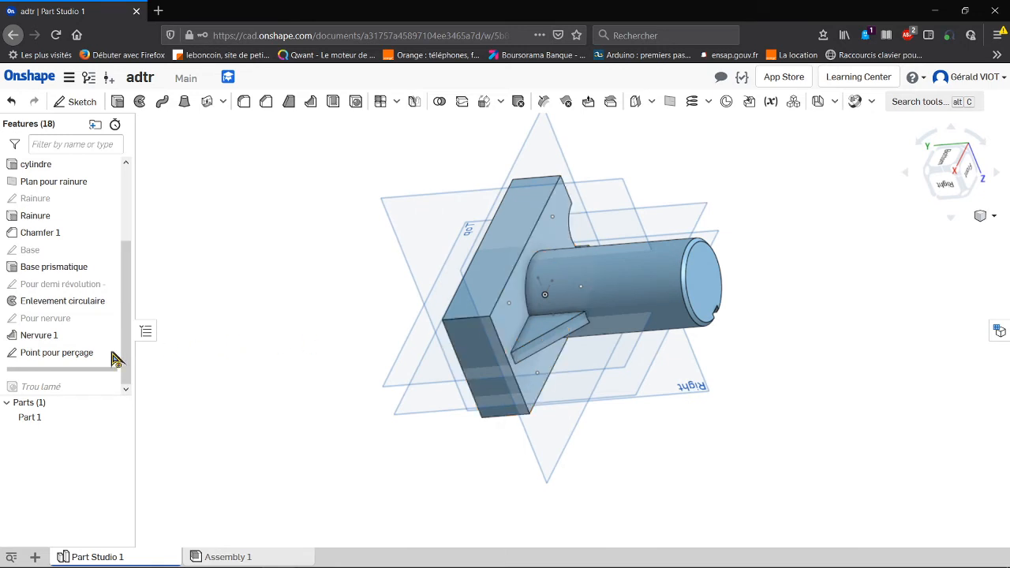
pyautogui.rightClick(72, 353)
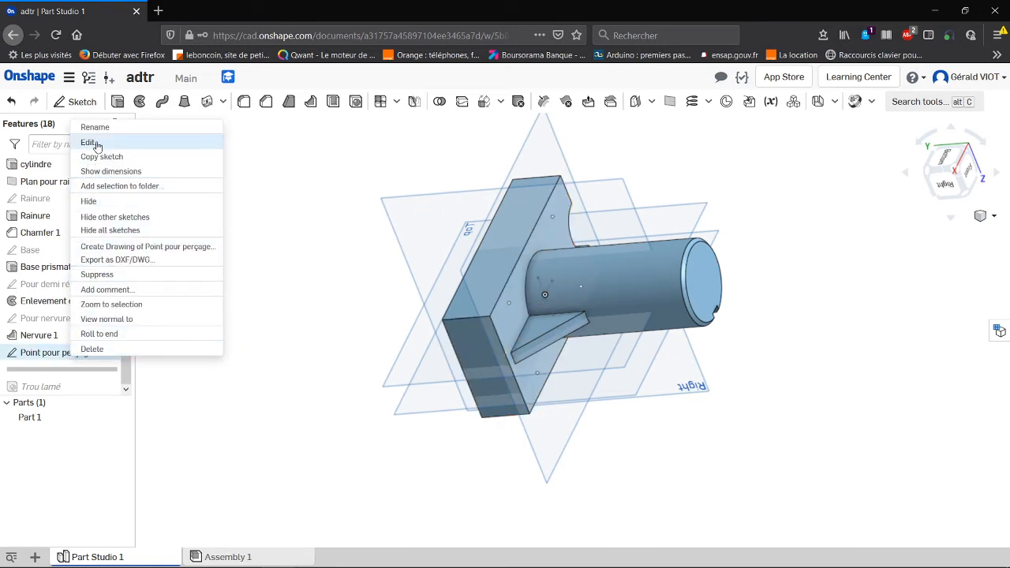
pyautogui.press('Return')
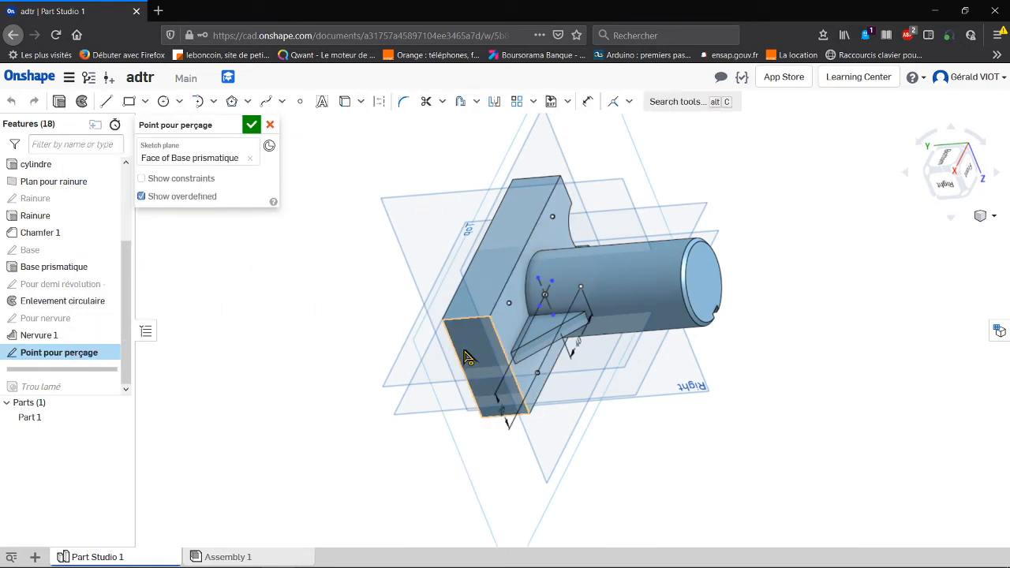
pyautogui.press('n')
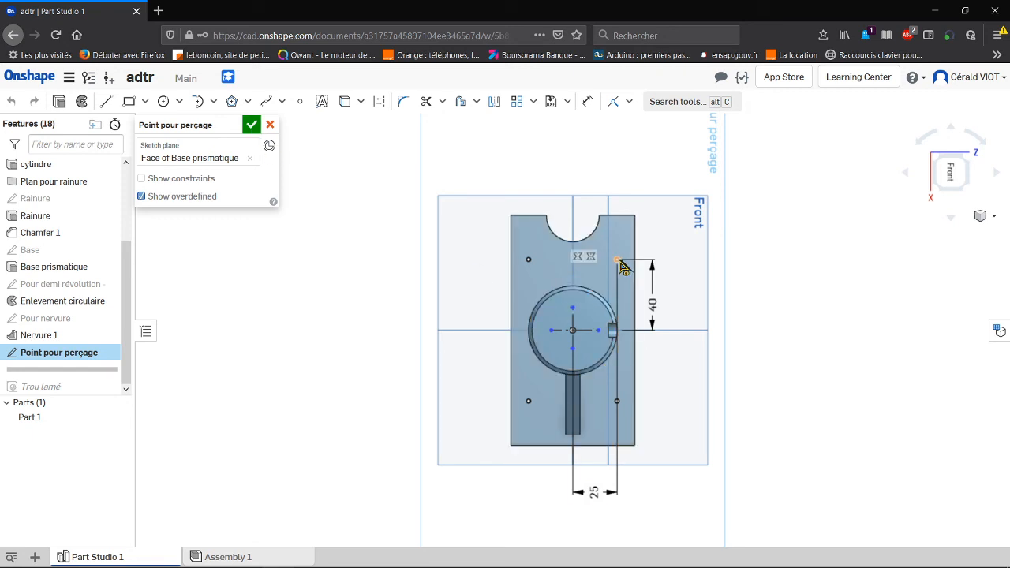
pyautogui.click(251, 125)
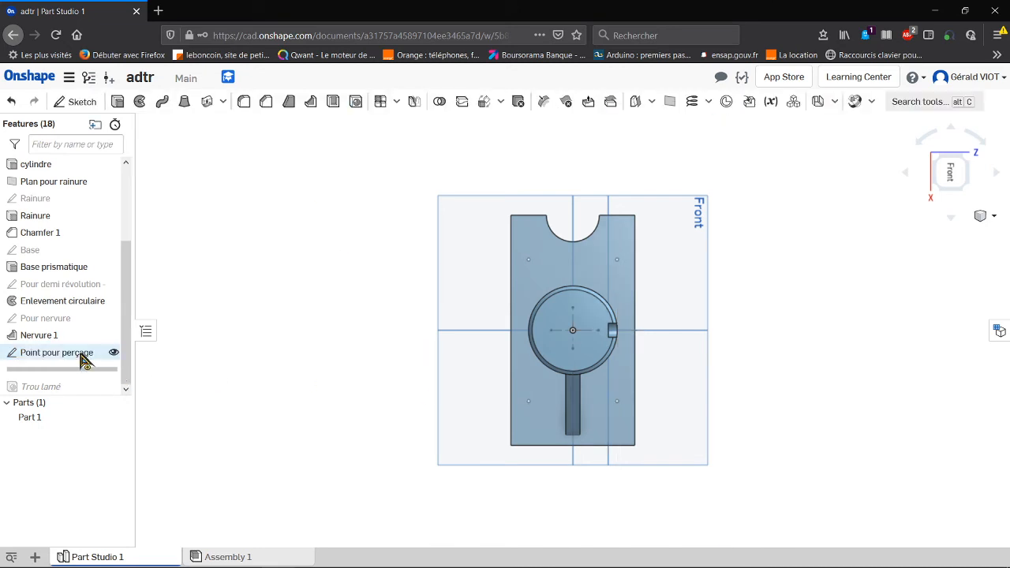
# Roll the history forward to include Trou lamé and open this hole feature to review its style, size, depths and placement points.
pyautogui.moveTo(90, 383)
pyautogui.mouseDown()
pyautogui.moveTo(90, 395)
pyautogui.moveTo(96, 388)
pyautogui.mouseUp()
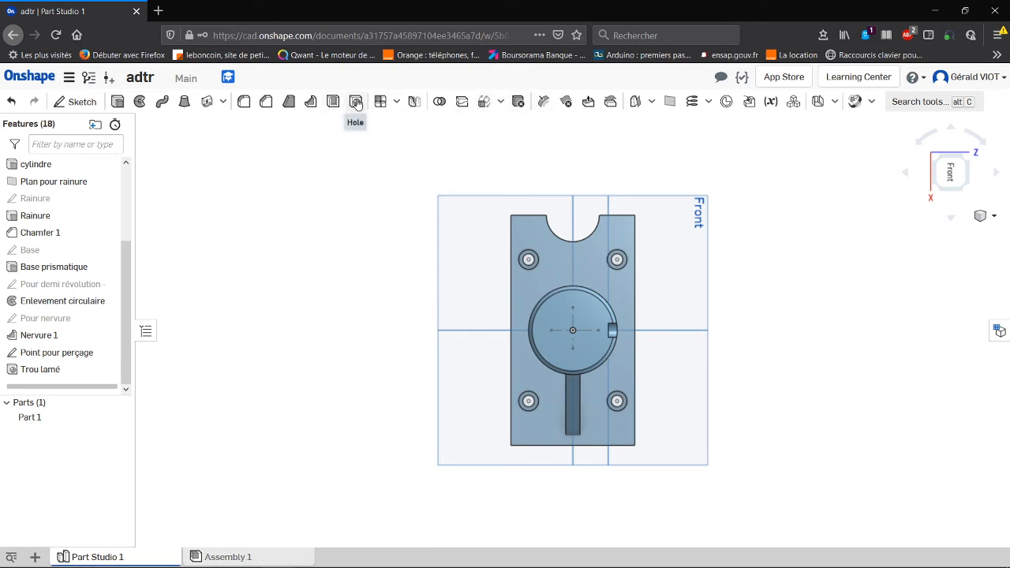
pyautogui.rightClick(33, 370)
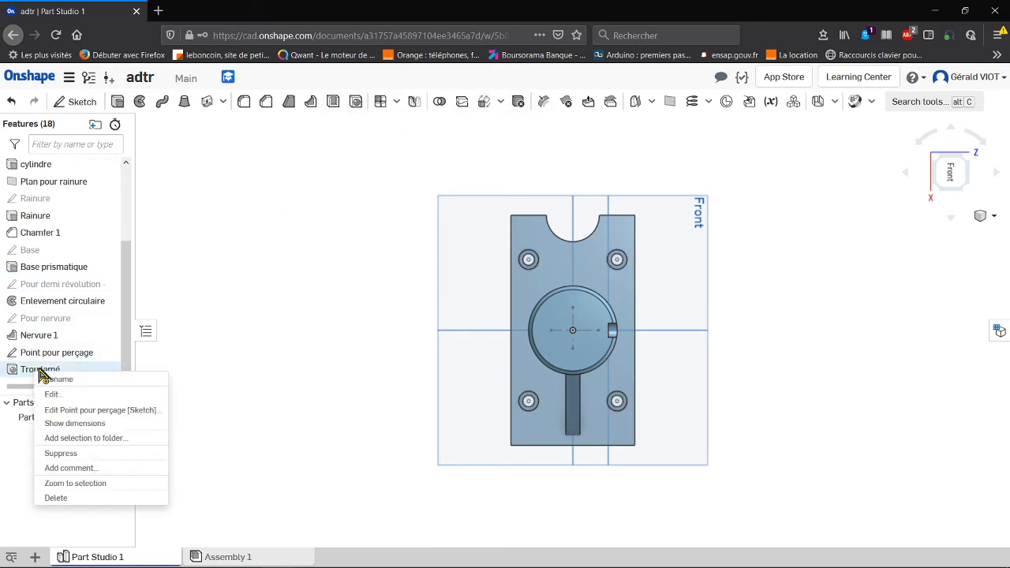
pyautogui.click(56, 395)
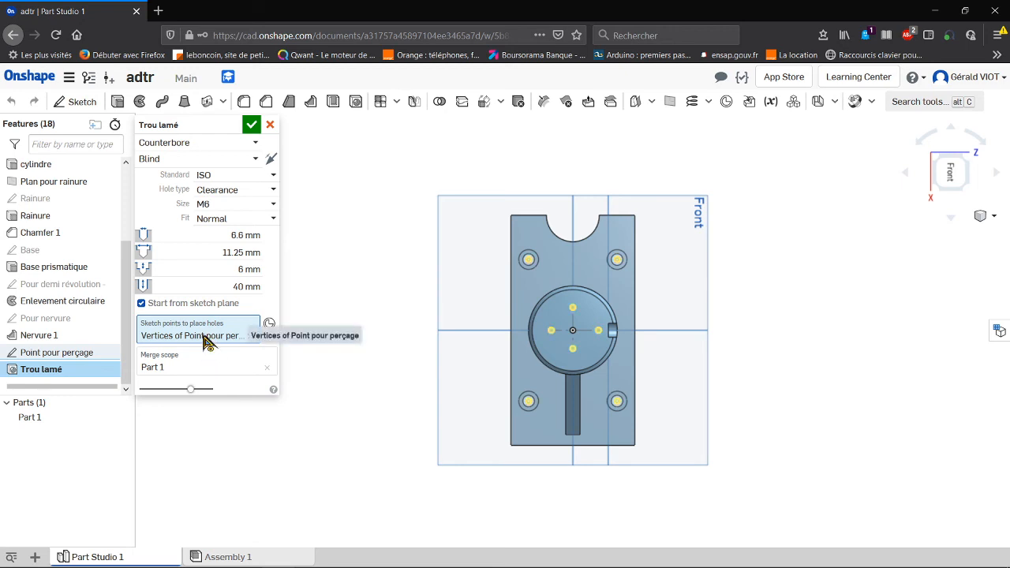
# Try the Simple style for the Trou lamé holes and switch them back to Counterbore.
pyautogui.click(257, 146)
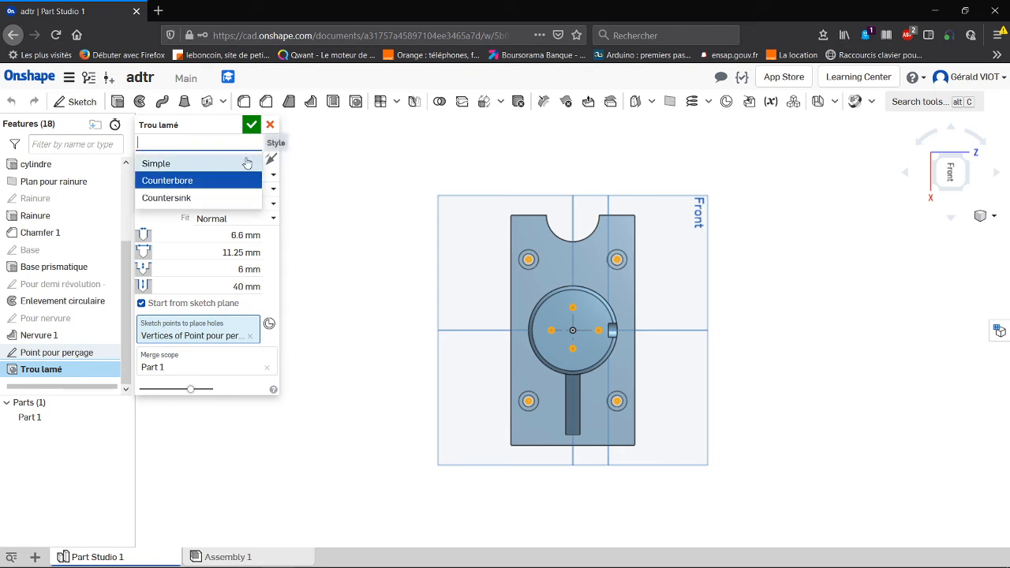
pyautogui.click(245, 167)
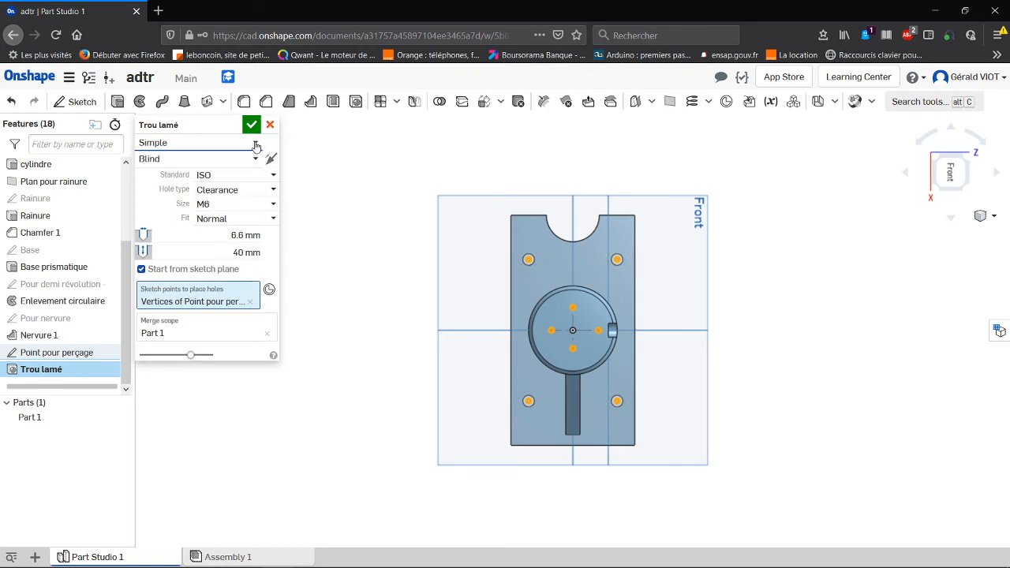
pyautogui.click(256, 145)
pyautogui.click(238, 181)
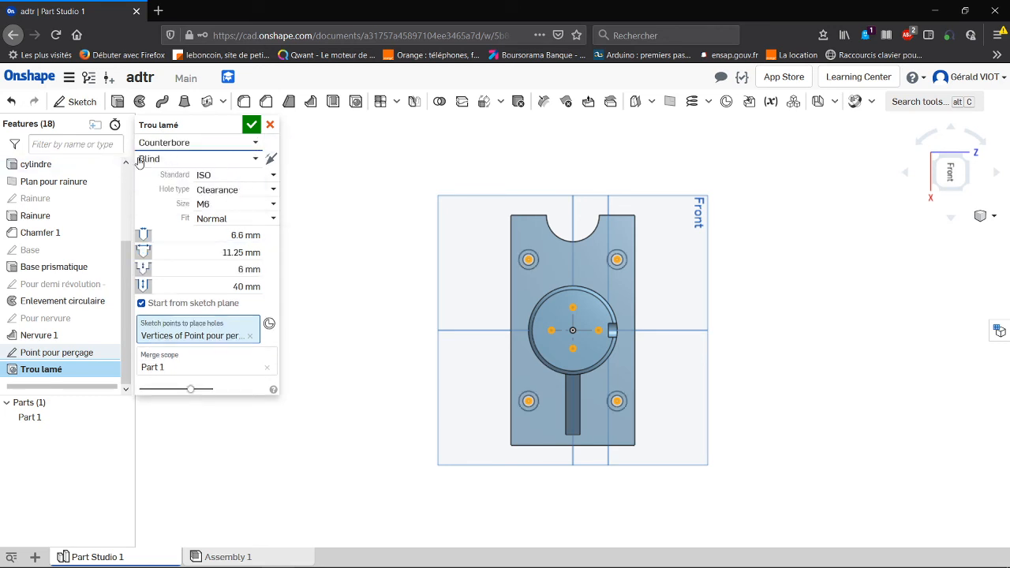
# Check the available hole types for Trou lamé, keep Clearance, and accept the feature to inspect the finished part in 3D.
pyautogui.click(270, 189)
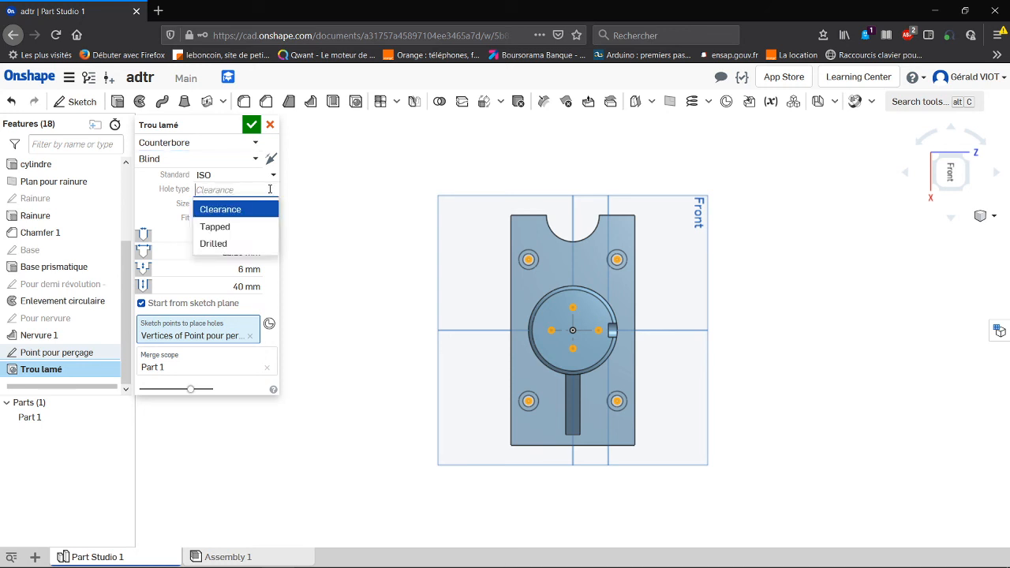
pyautogui.click(261, 211)
pyautogui.click(261, 192)
pyautogui.click(263, 211)
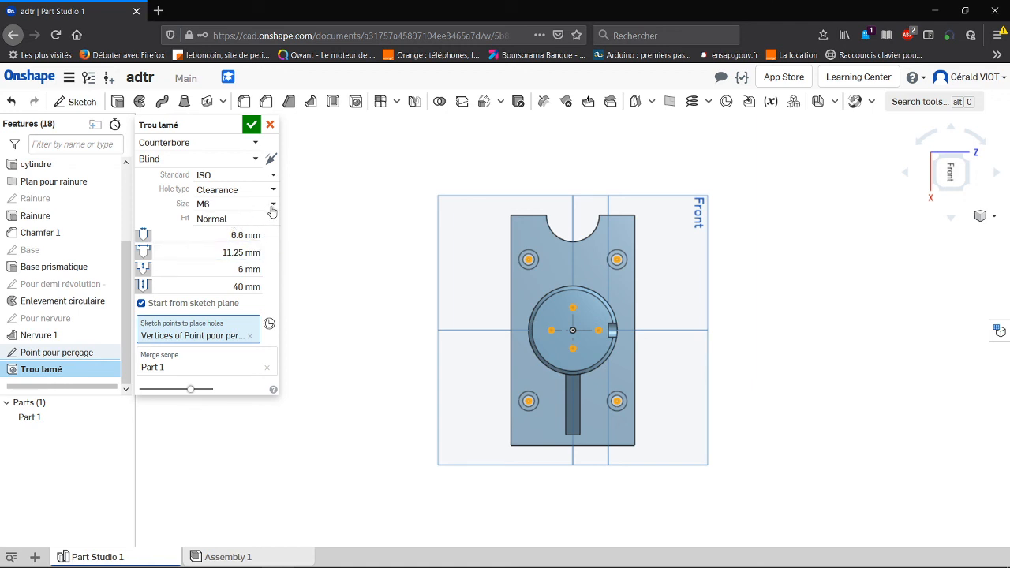
pyautogui.click(251, 124)
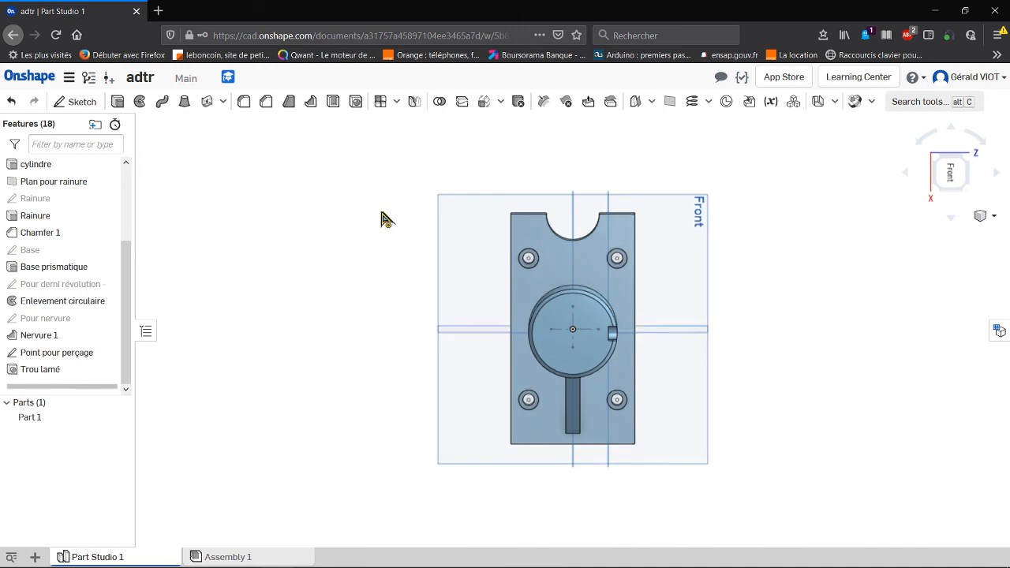
pyautogui.moveTo(381, 219); pyautogui.dragTo(432, 240, button='right')
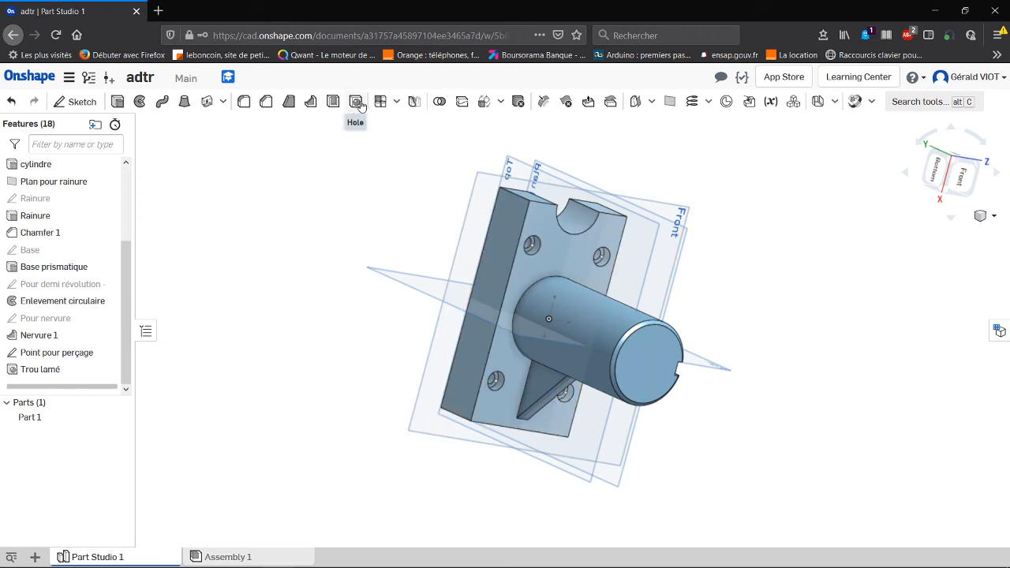
pyautogui.moveTo(401, 567)
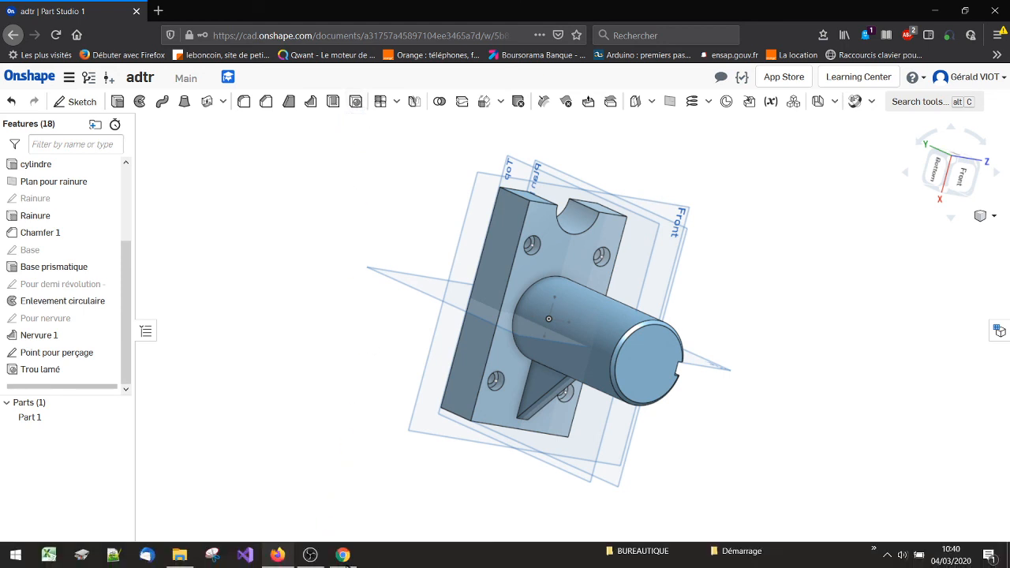
pyautogui.click(310, 559)
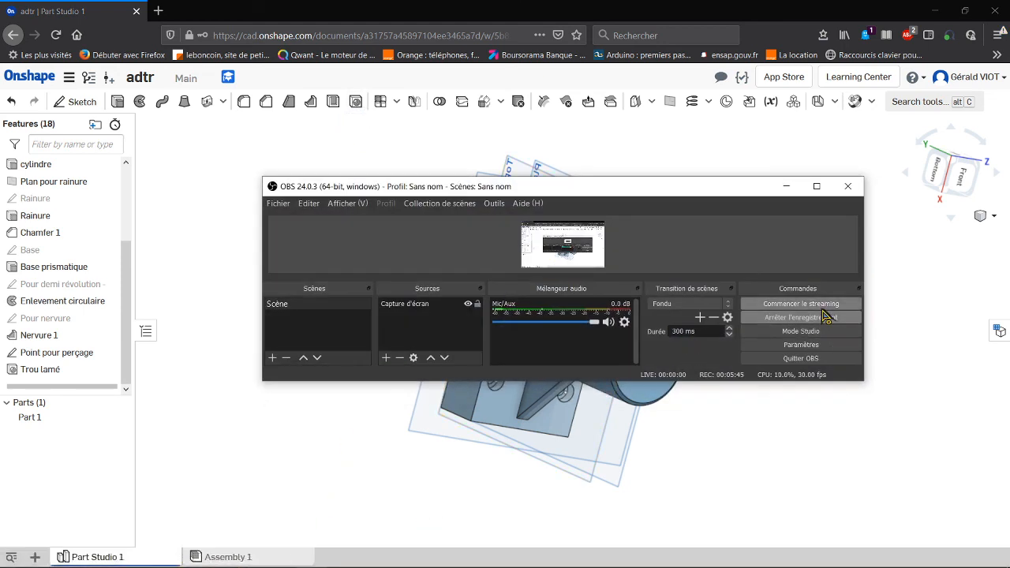